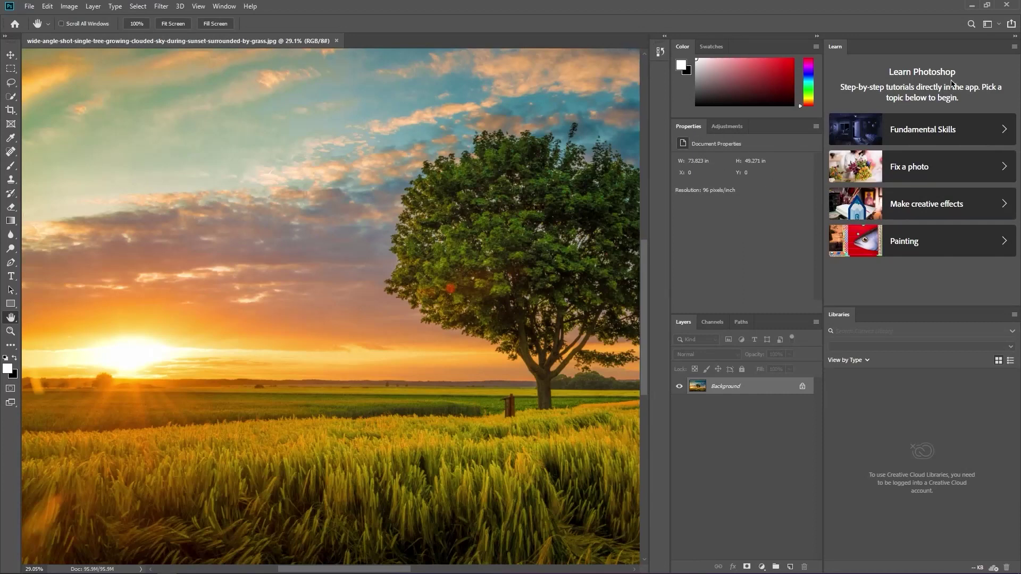
# Collapse the Learn and Libraries column to icons, and collapse and re-expand the column holding Color, Properties and Layers
pyautogui.click(1015, 38)
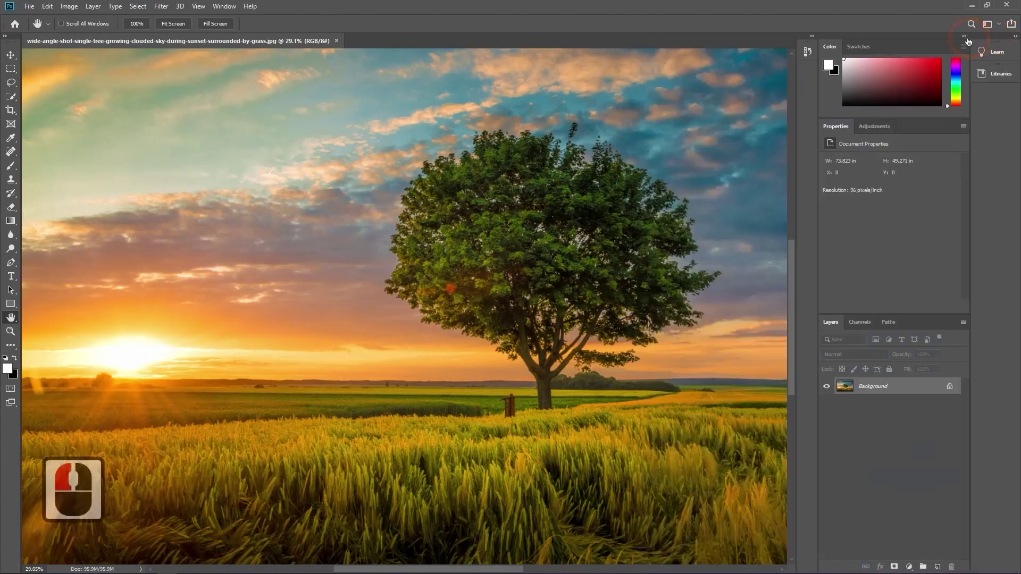
pyautogui.click(965, 37)
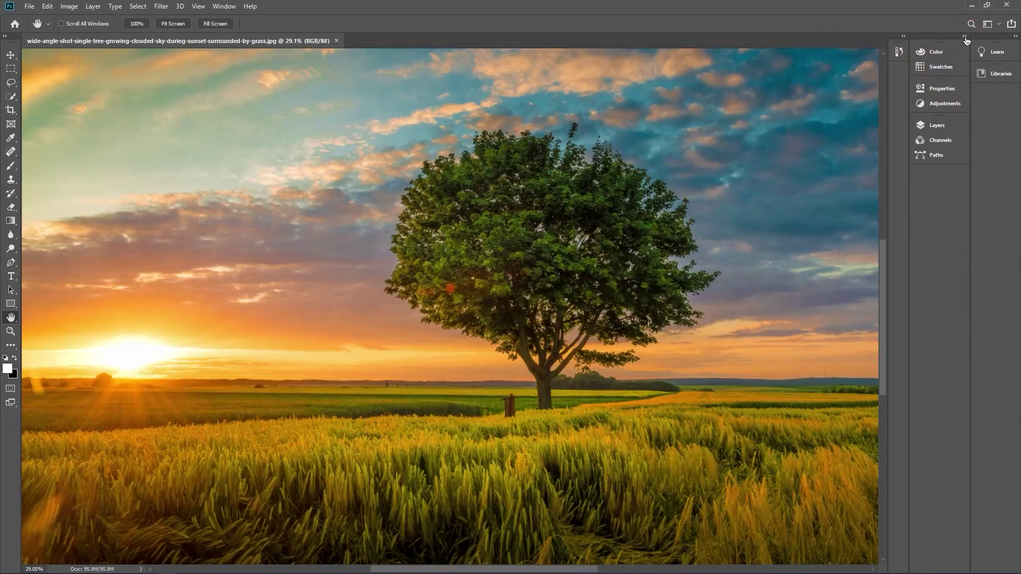
pyautogui.click(965, 38)
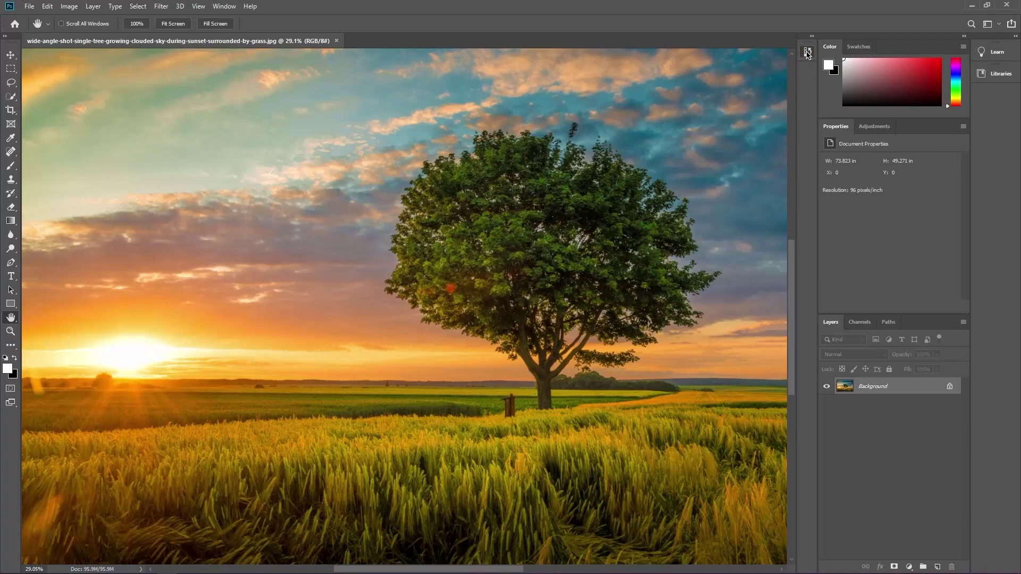
# Open the History panel, widen its icon column until the label shows, and collapse the History panel again
pyautogui.click(807, 52)
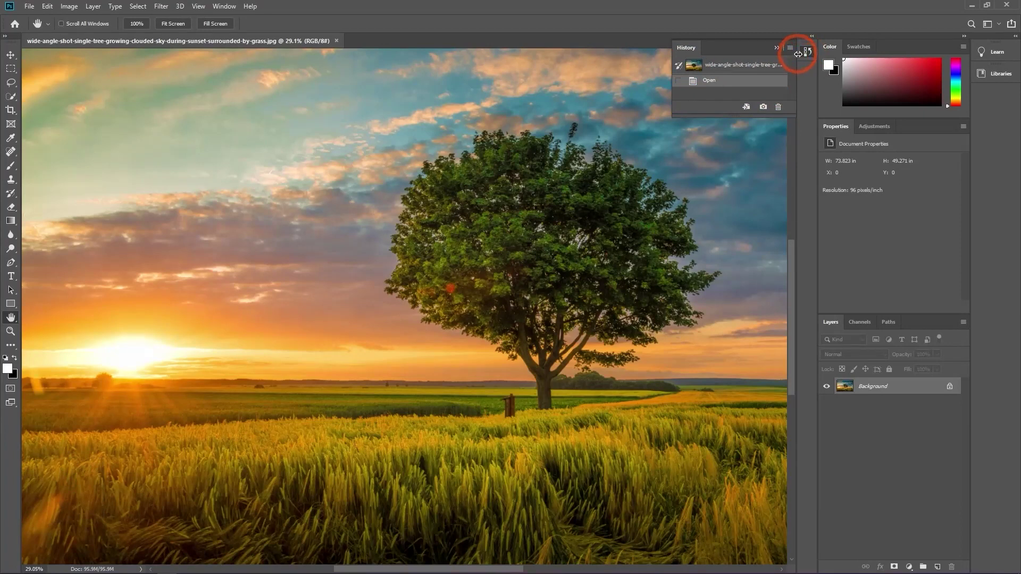
pyautogui.moveTo(798, 53); pyautogui.dragTo(745, 55)
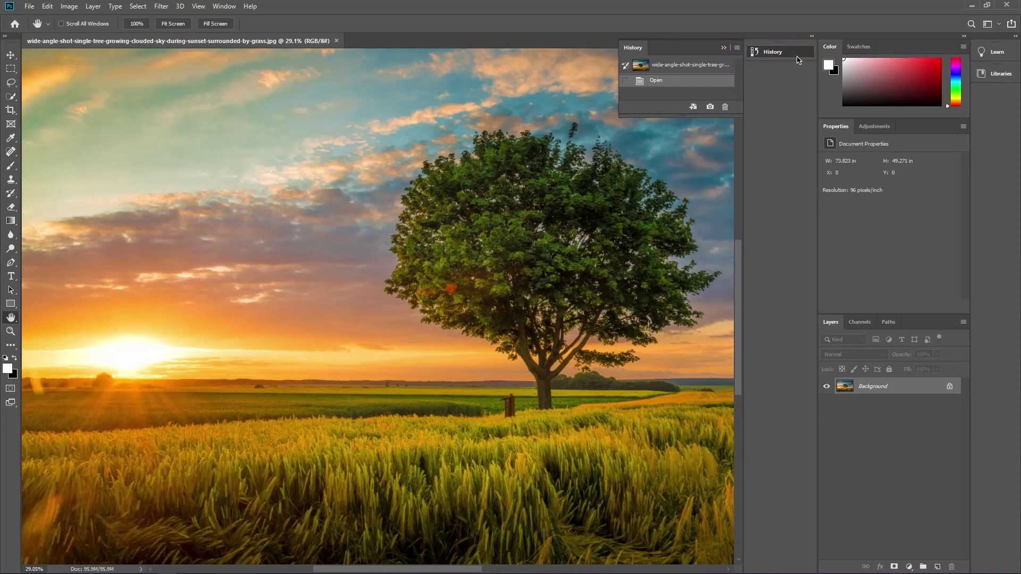
pyautogui.click(724, 48)
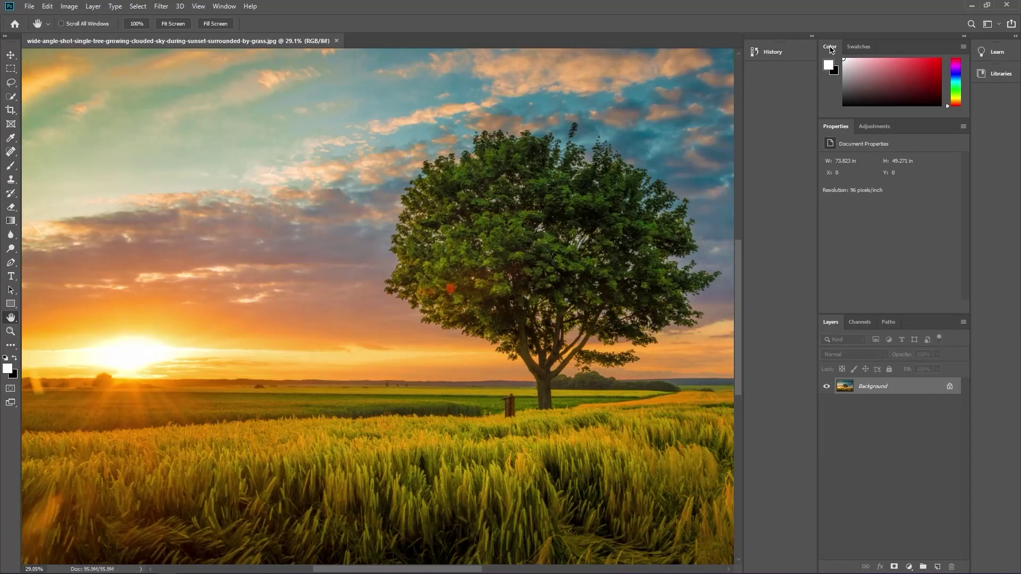
# Move the Color panel out of the Swatches group and group it with History in the icon column
pyautogui.moveTo(830, 46); pyautogui.dragTo(764, 75)
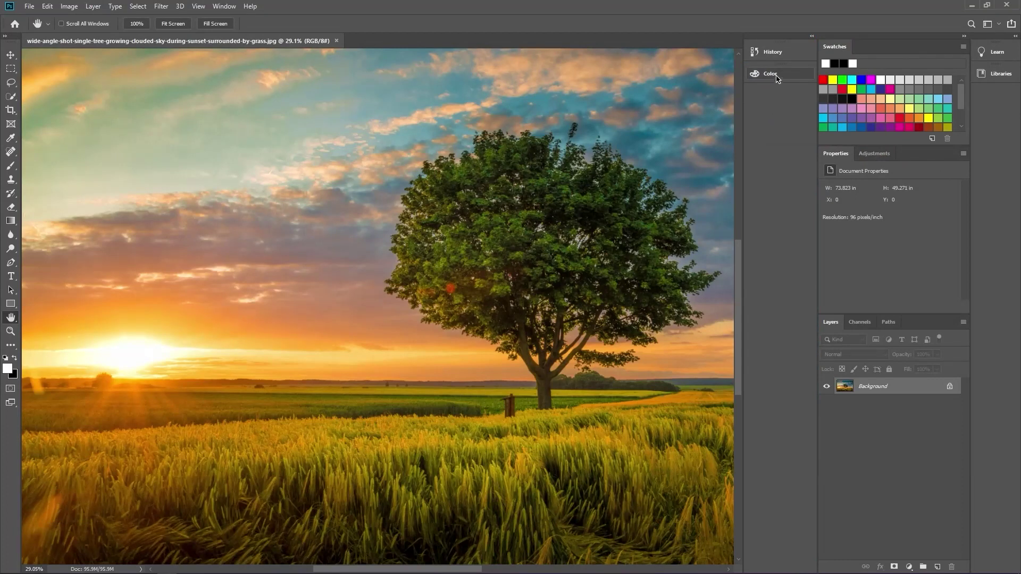
pyautogui.moveTo(775, 76); pyautogui.dragTo(791, 55)
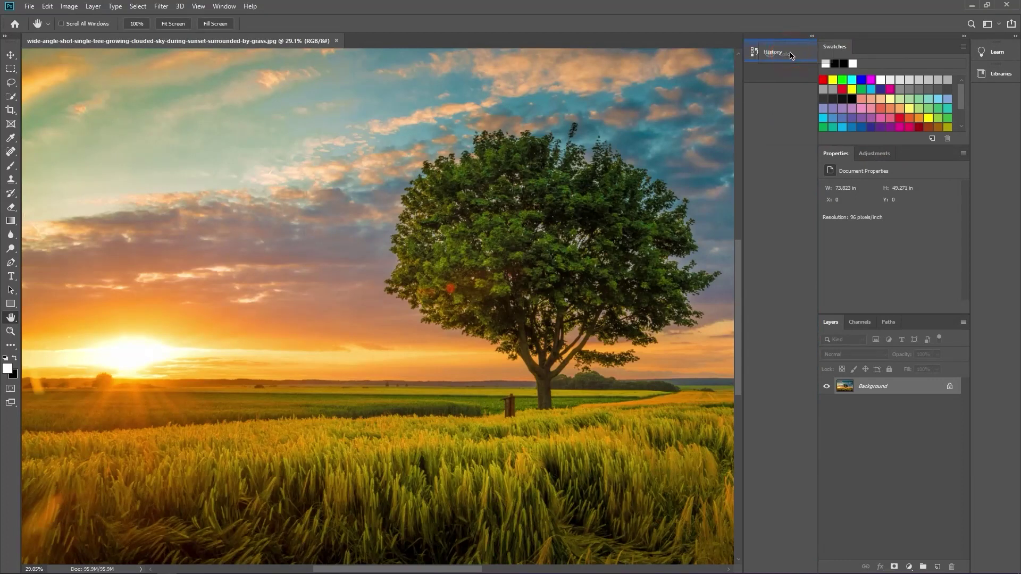
pyautogui.moveTo(791, 56); pyautogui.dragTo(791, 58)
pyautogui.moveTo(792, 57); pyautogui.dragTo(792, 56)
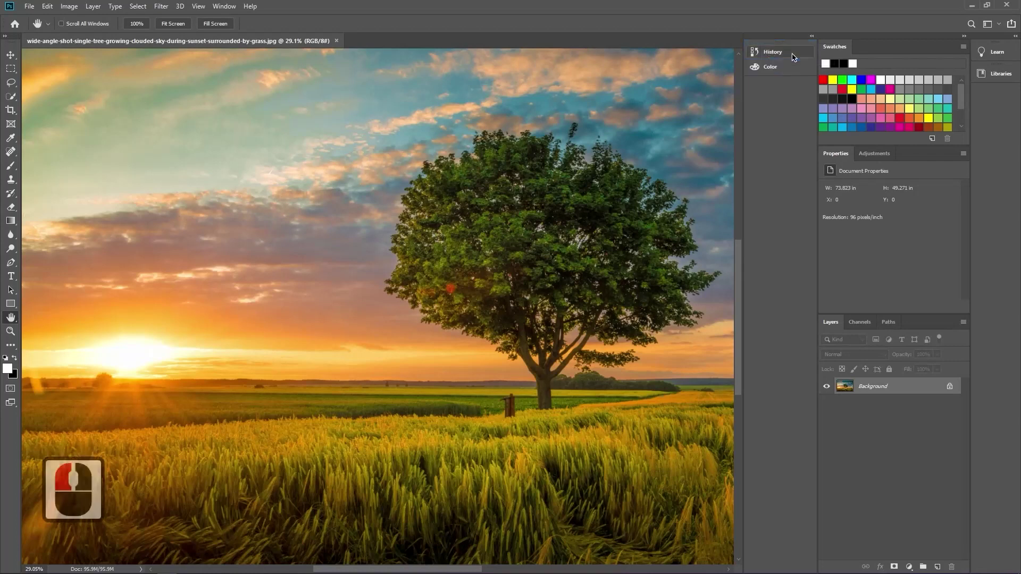
pyautogui.click(781, 101)
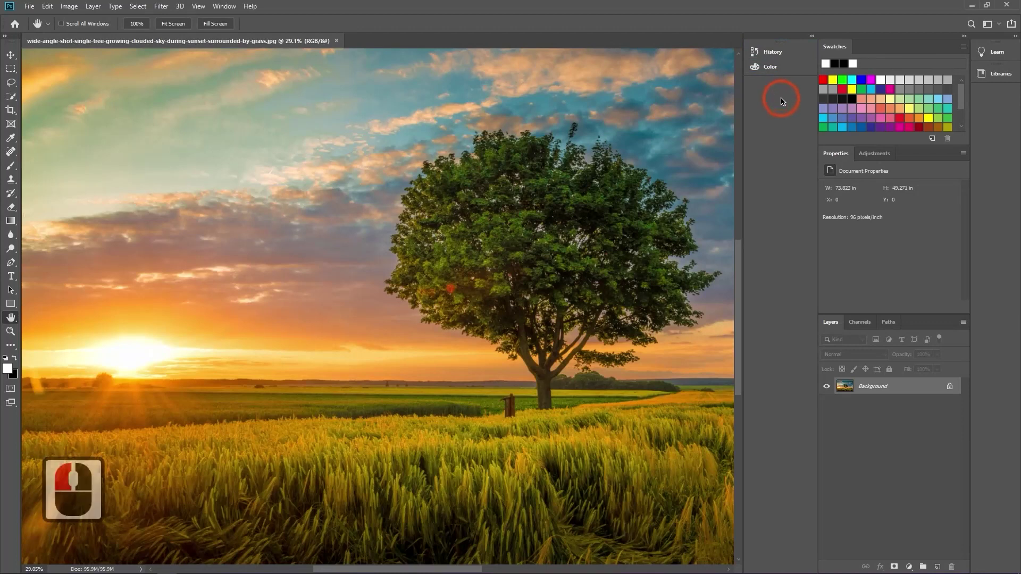
# Expand the grouped History and Color panels, switch between them, and collapse the group
pyautogui.click(780, 56)
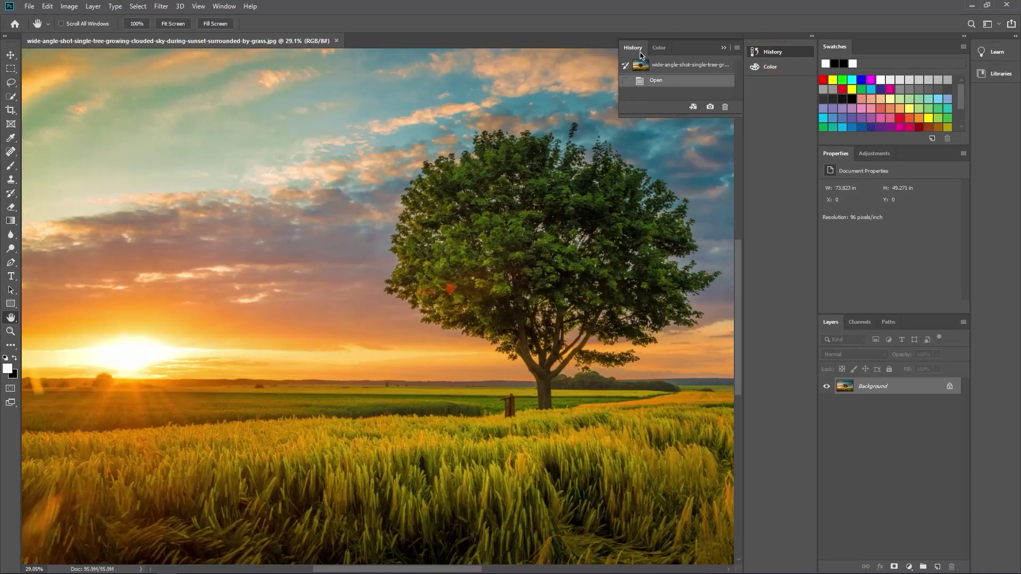
pyautogui.click(659, 49)
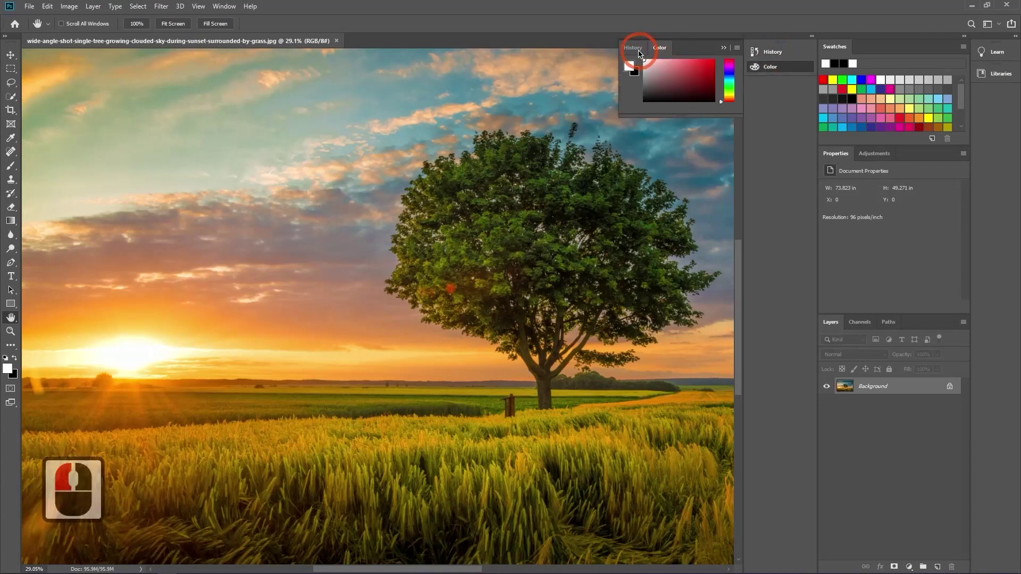
pyautogui.click(660, 50)
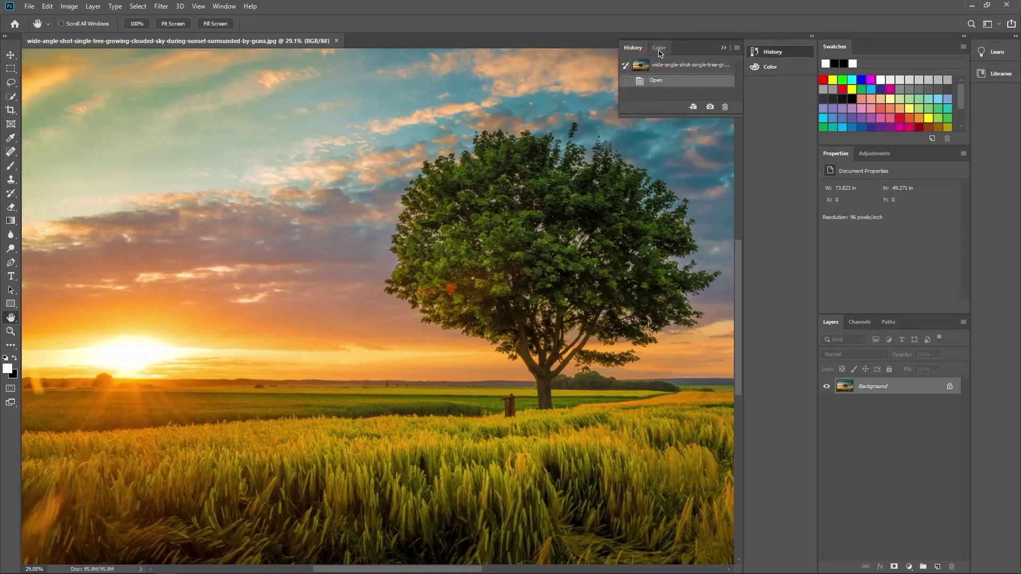
pyautogui.click(773, 54)
pyautogui.click(774, 54)
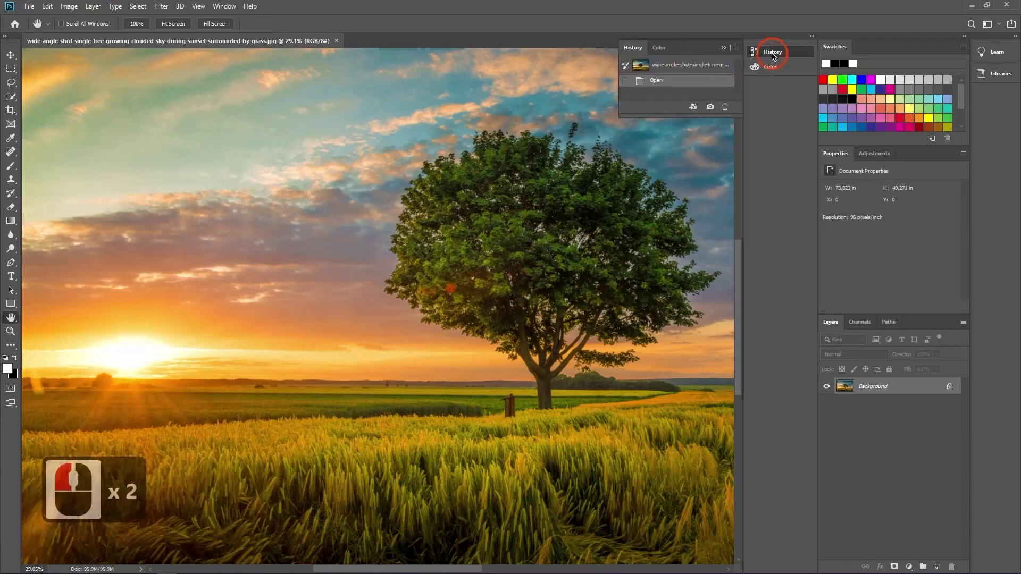
pyautogui.click(812, 37)
pyautogui.click(811, 37)
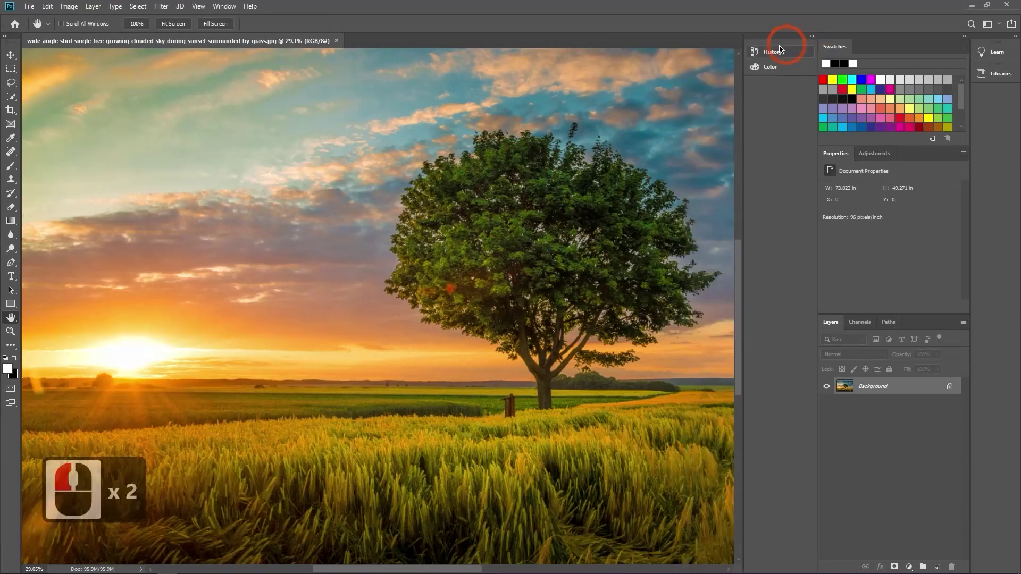
# Narrow the History and Color column to icons only, view both panels, and collapse them again
pyautogui.moveTo(743, 53); pyautogui.dragTo(804, 52)
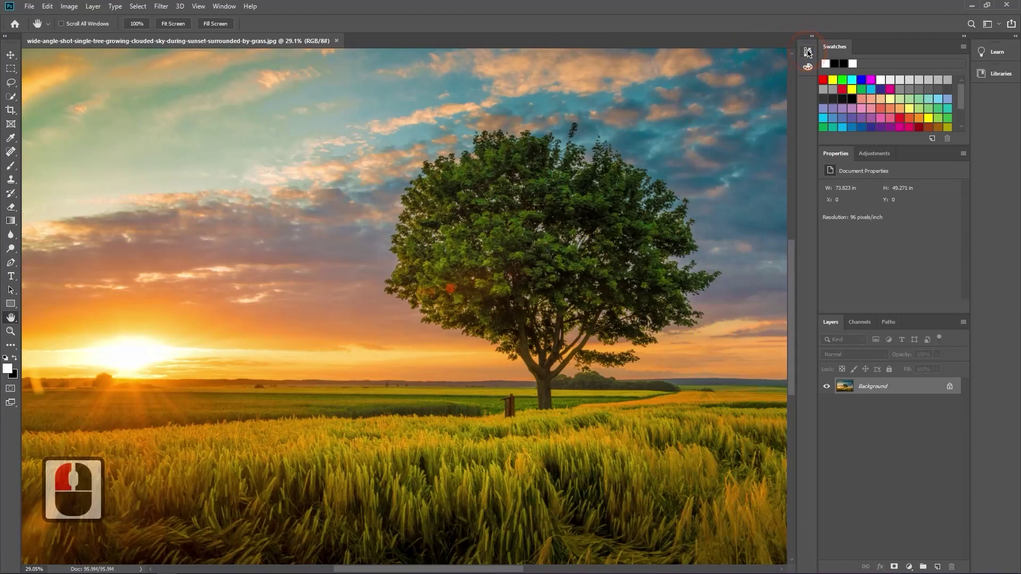
pyautogui.click(808, 52)
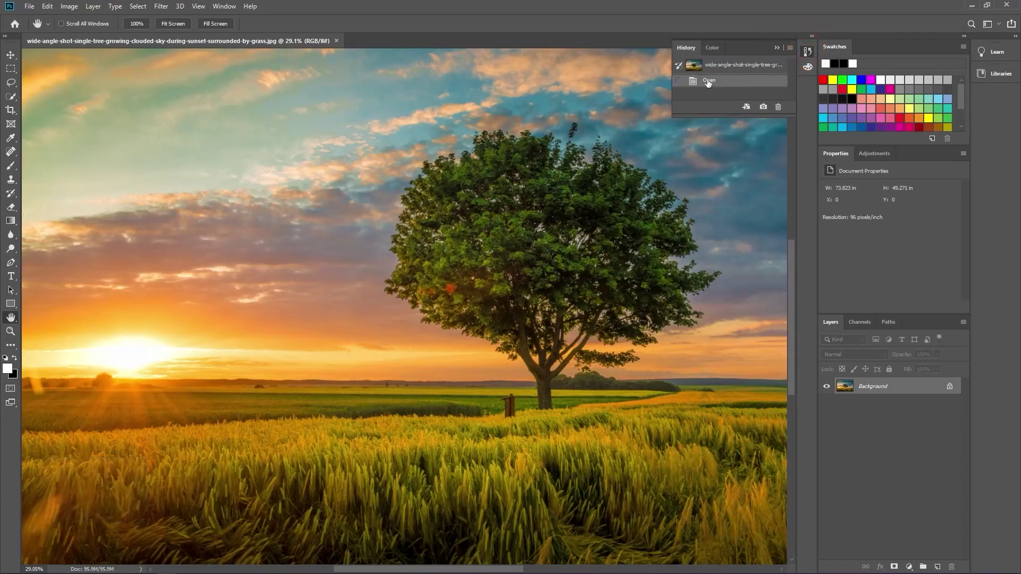
pyautogui.click(713, 52)
pyautogui.click(716, 52)
pyautogui.click(722, 54)
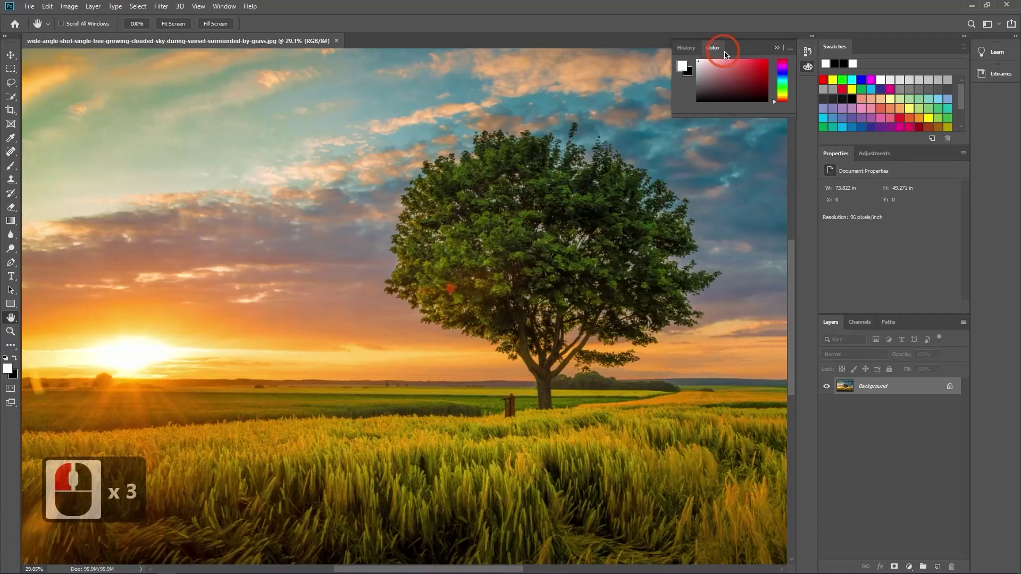
pyautogui.click(776, 48)
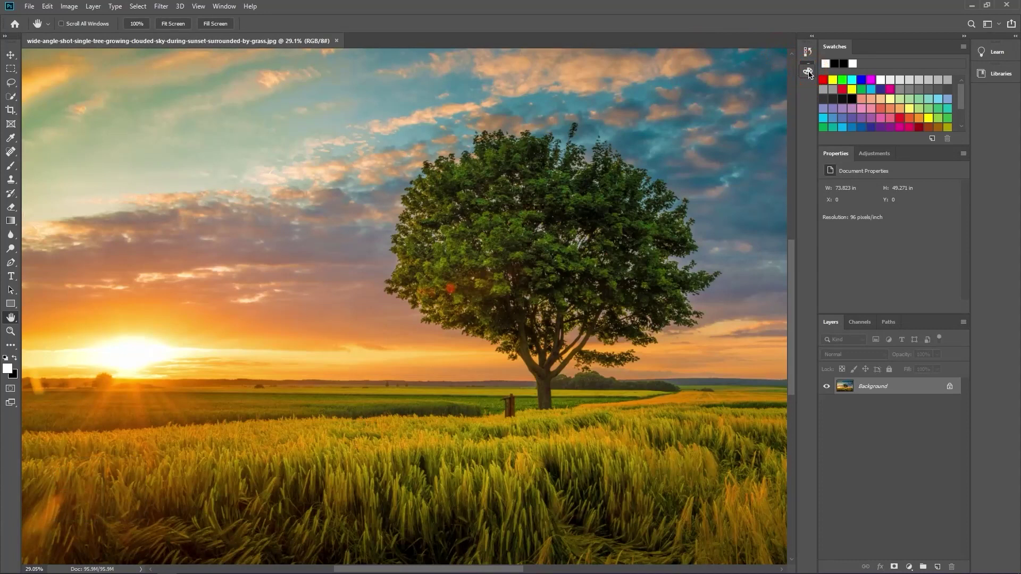
# Separate the Color icon from History and float it over the image beside the docked panels
pyautogui.moveTo(809, 72); pyautogui.dragTo(731, 68)
pyautogui.click(805, 60)
pyautogui.moveTo(757, 51); pyautogui.dragTo(669, 87)
pyautogui.moveTo(727, 110); pyautogui.dragTo(745, 169)
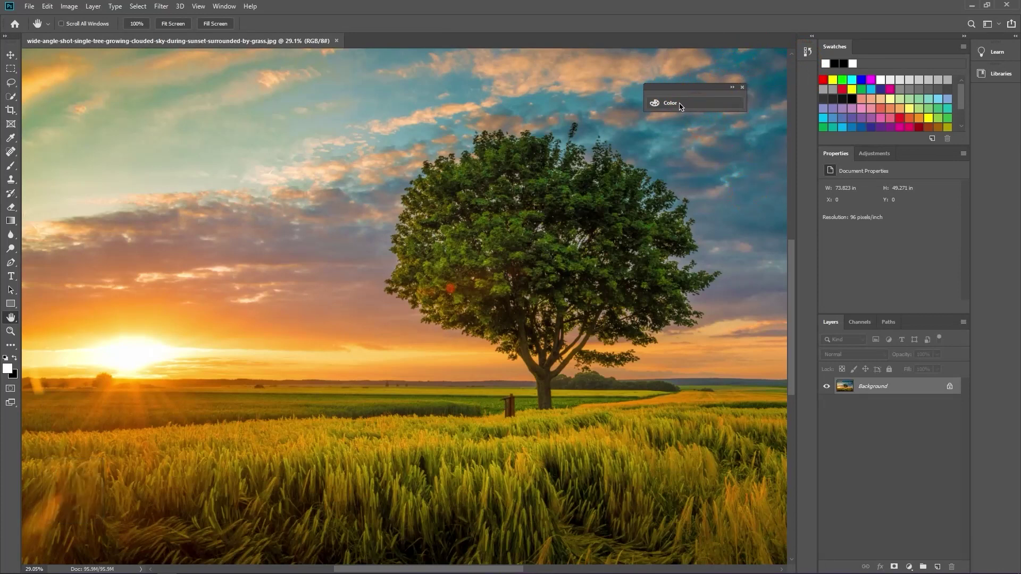
# Expand the floating Color icon, pull it out as a standalone panel, enlarge it and reposition it over the image
pyautogui.click(681, 104)
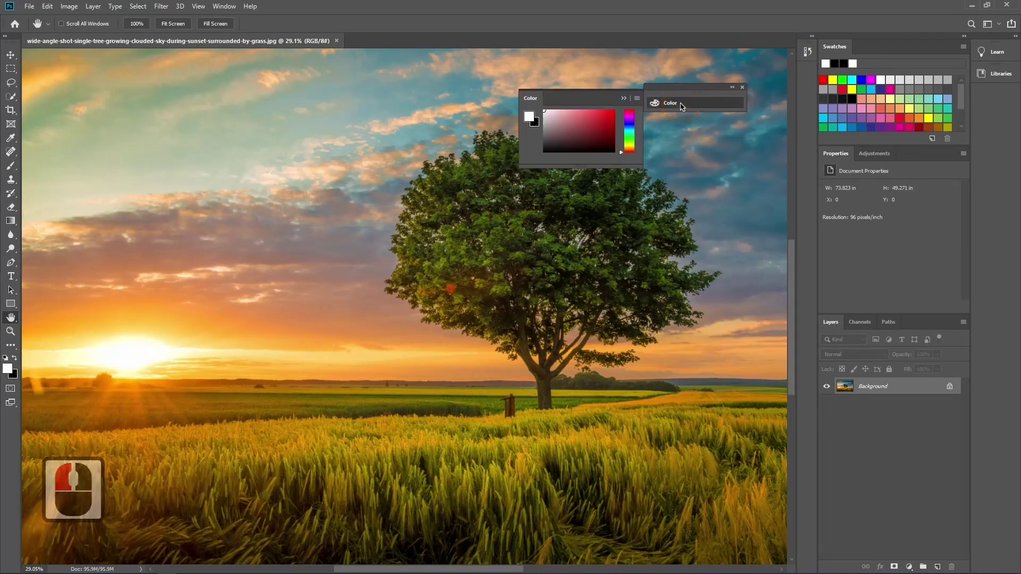
pyautogui.moveTo(597, 98); pyautogui.dragTo(720, 144)
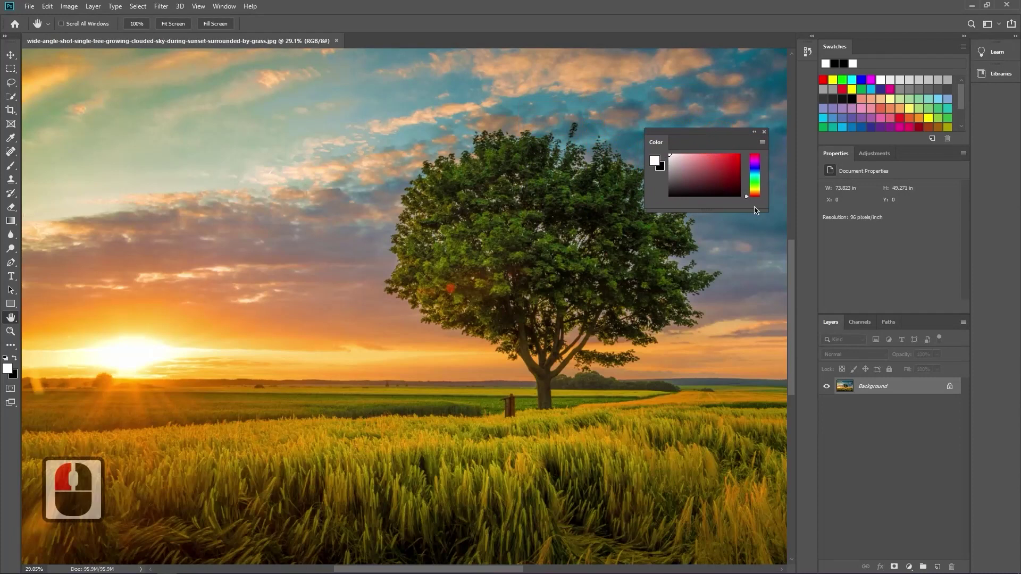
pyautogui.moveTo(767, 212); pyautogui.dragTo(842, 276)
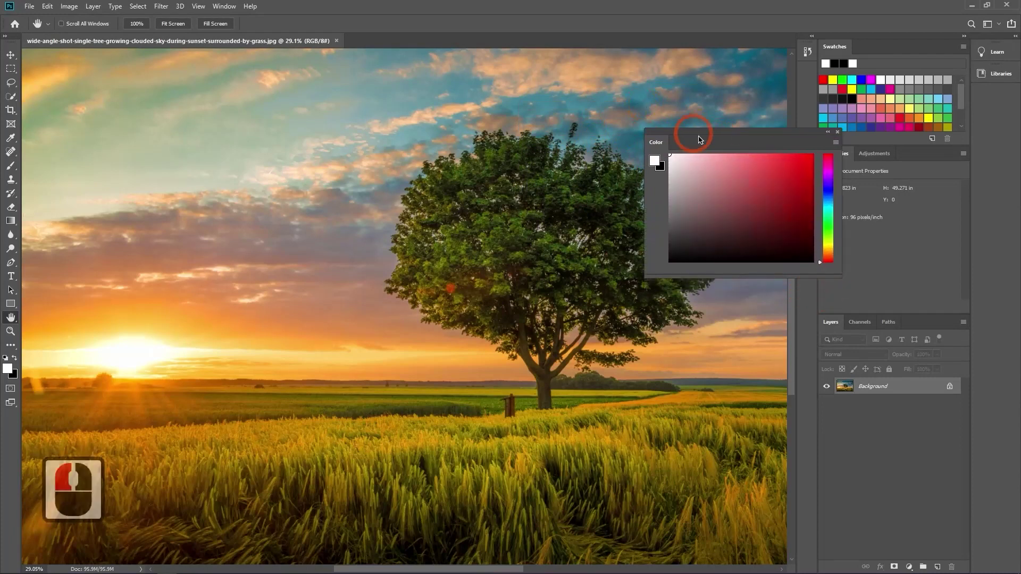
pyautogui.moveTo(695, 138); pyautogui.dragTo(632, 127)
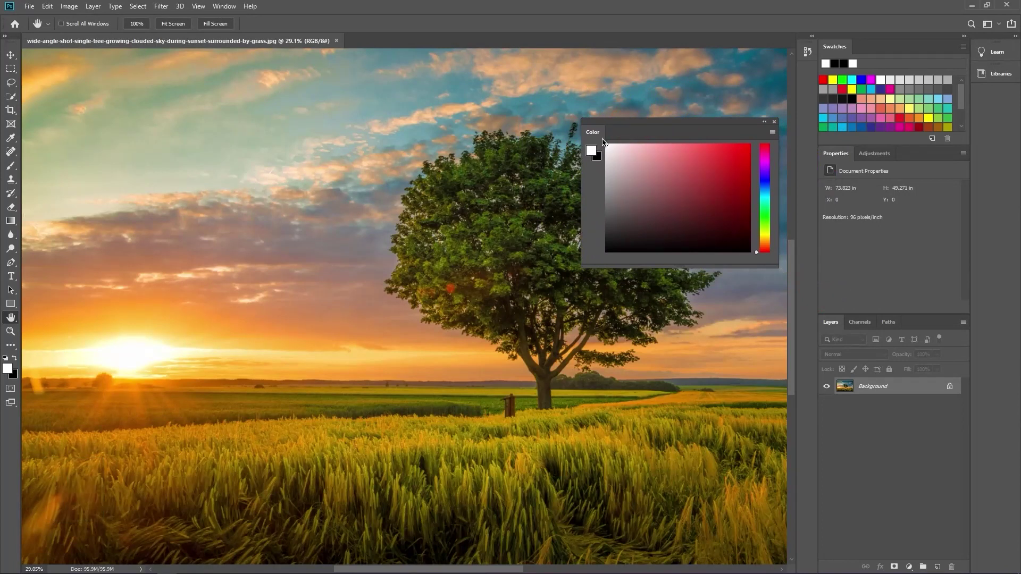
# View the floating Color panel's options and close the panel
pyautogui.click(772, 132)
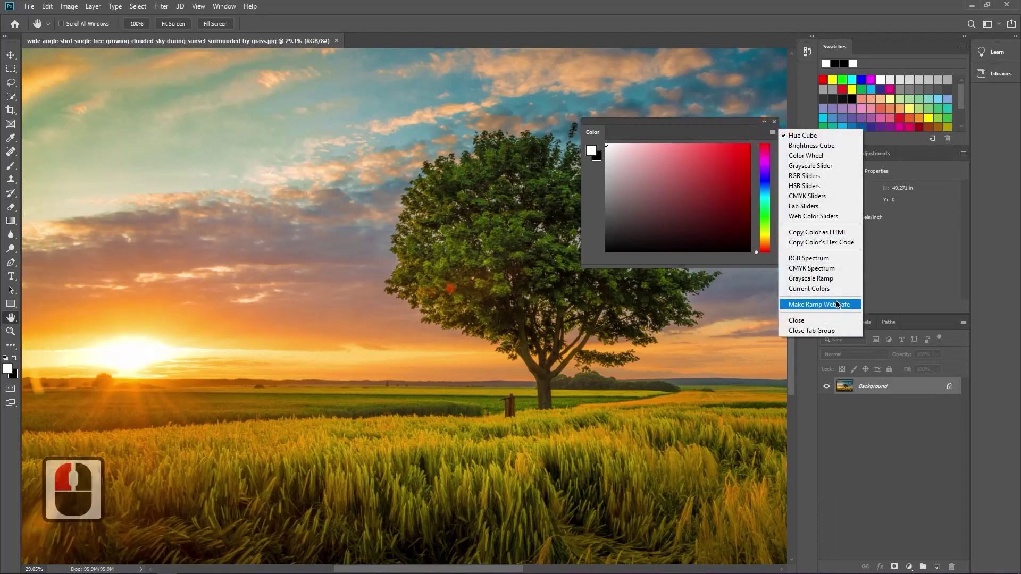
pyautogui.rightClick(667, 199)
pyautogui.rightClick(666, 130)
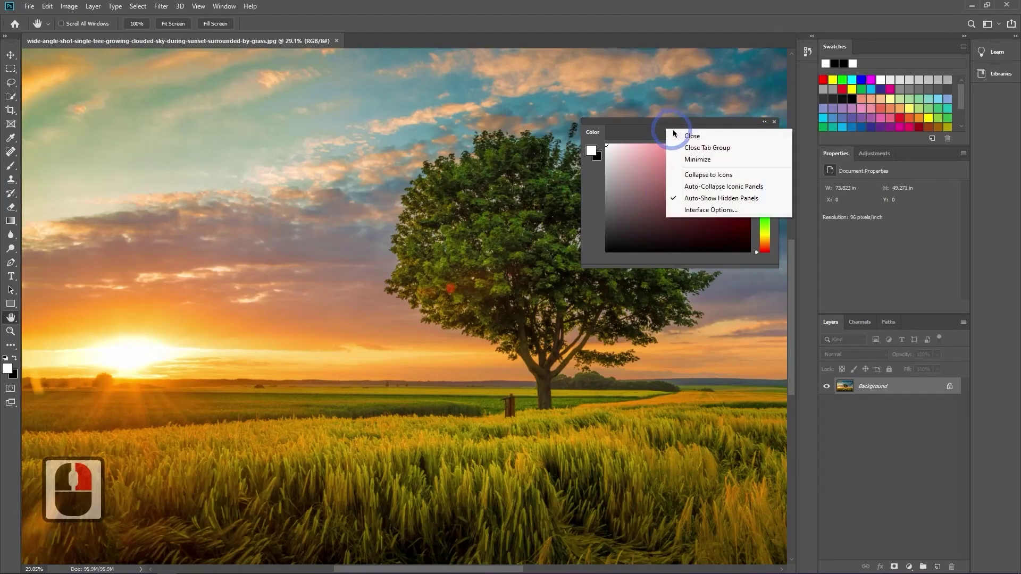
pyautogui.click(693, 137)
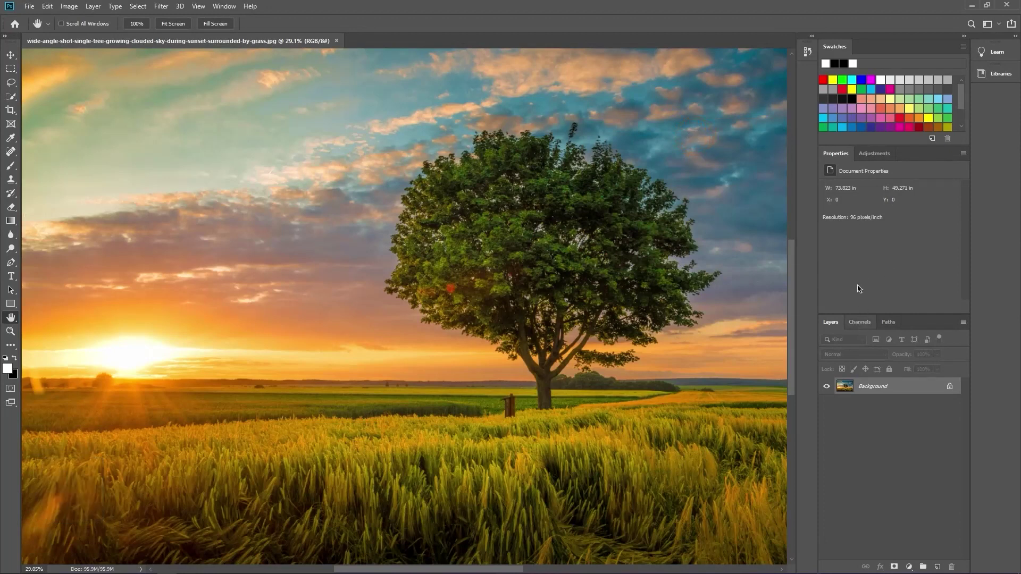
# View the Channels and Paths panels and return to Layers
pyautogui.click(861, 322)
pyautogui.click(891, 323)
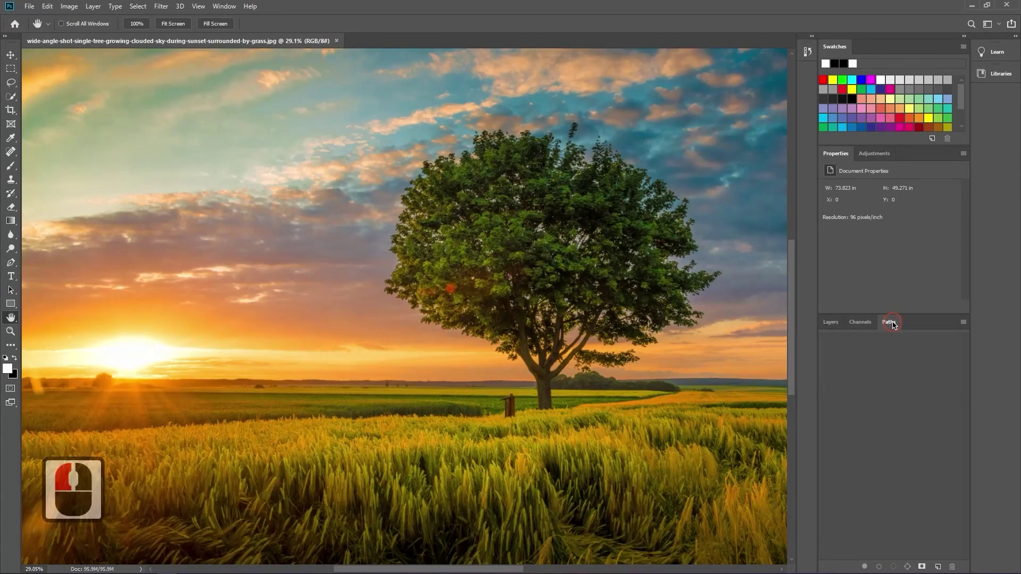
pyautogui.click(830, 322)
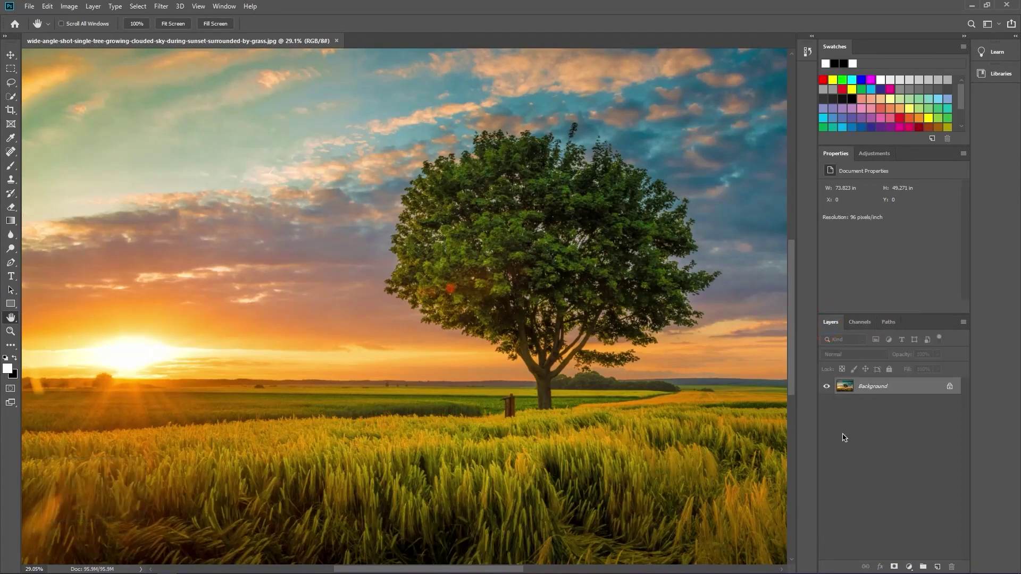
# Move the Layers panel out of its group and dock it between Swatches and Properties
pyautogui.click(832, 326)
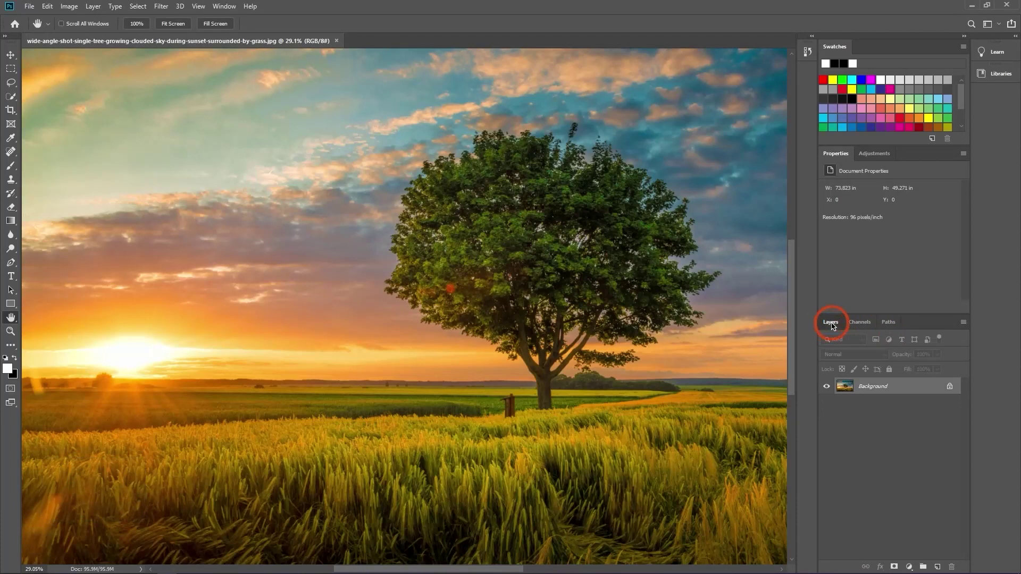
pyautogui.moveTo(834, 325)
pyautogui.mouseDown()
pyautogui.moveTo(837, 304)
pyautogui.moveTo(834, 316)
pyautogui.mouseUp()
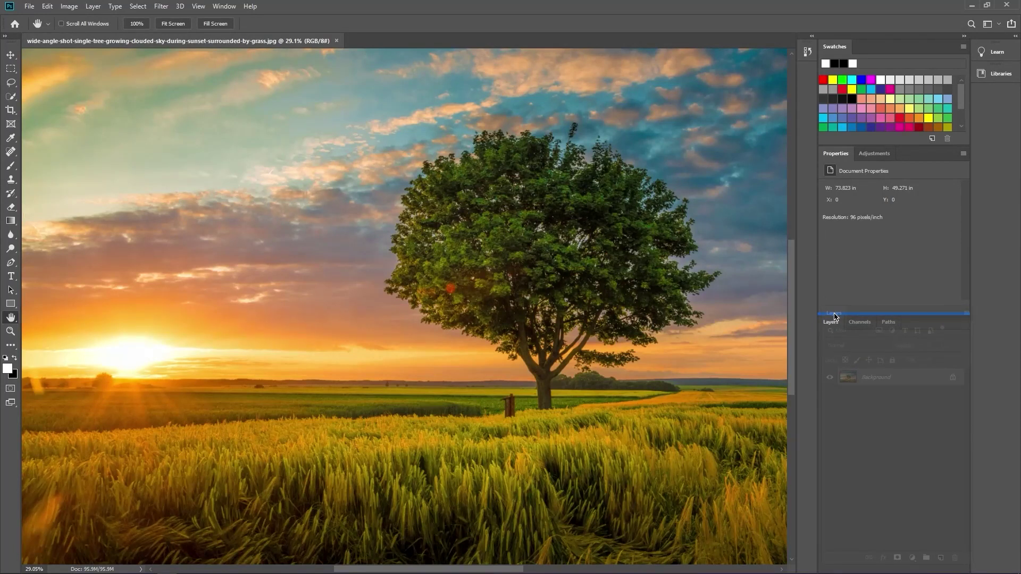
pyautogui.moveTo(834, 316); pyautogui.dragTo(834, 147)
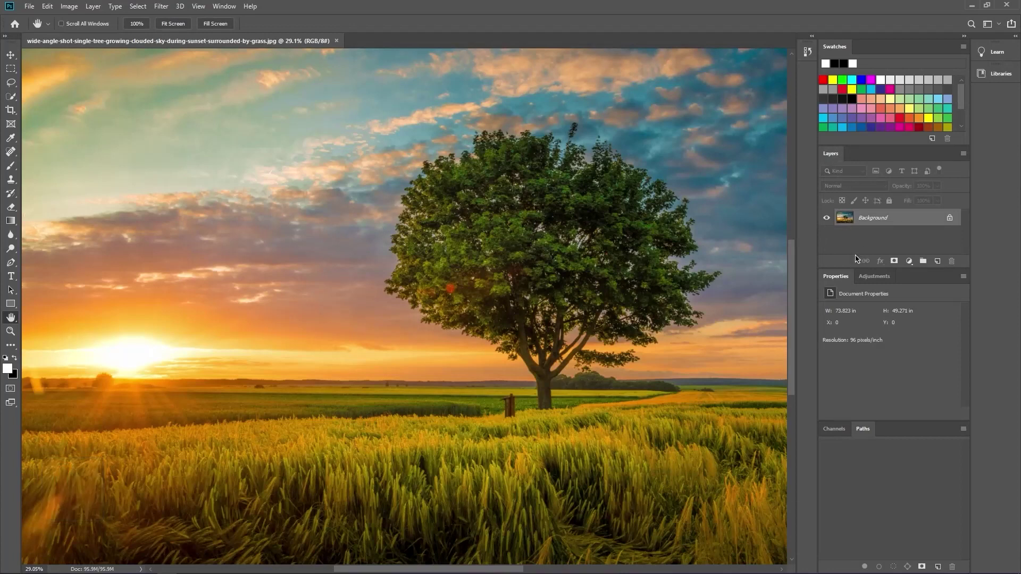
# Adjust the heights of the docked Layers, Properties and Paths groups, and minimize the Layers panel
pyautogui.moveTo(855, 269); pyautogui.dragTo(866, 420)
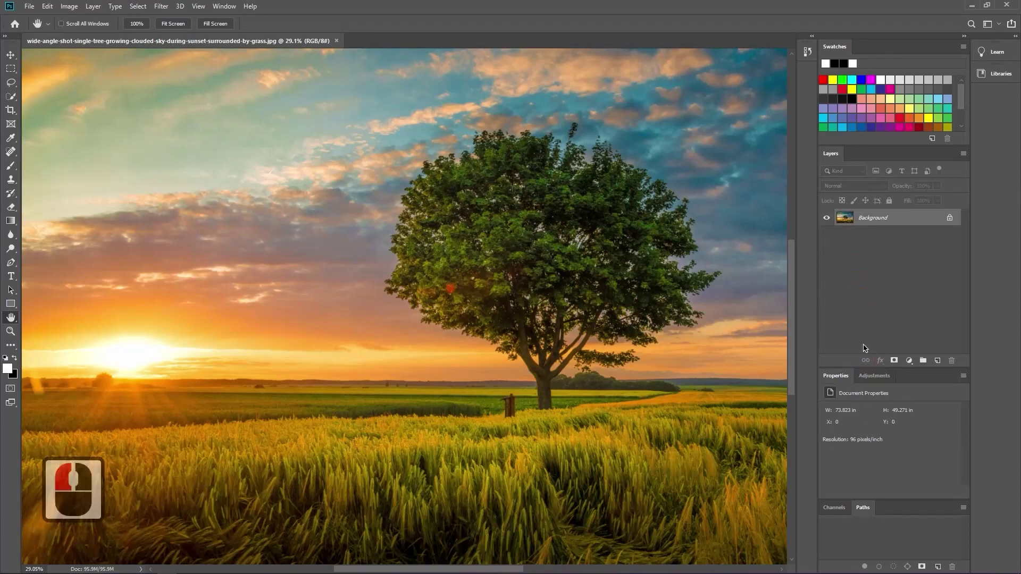
pyautogui.moveTo(862, 368); pyautogui.dragTo(859, 290)
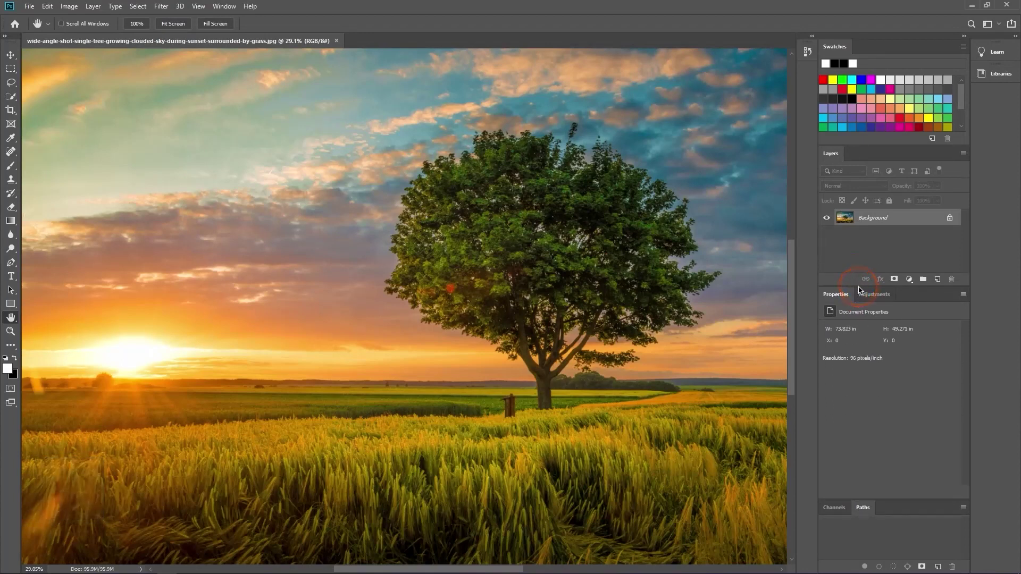
pyautogui.doubleClick(829, 153)
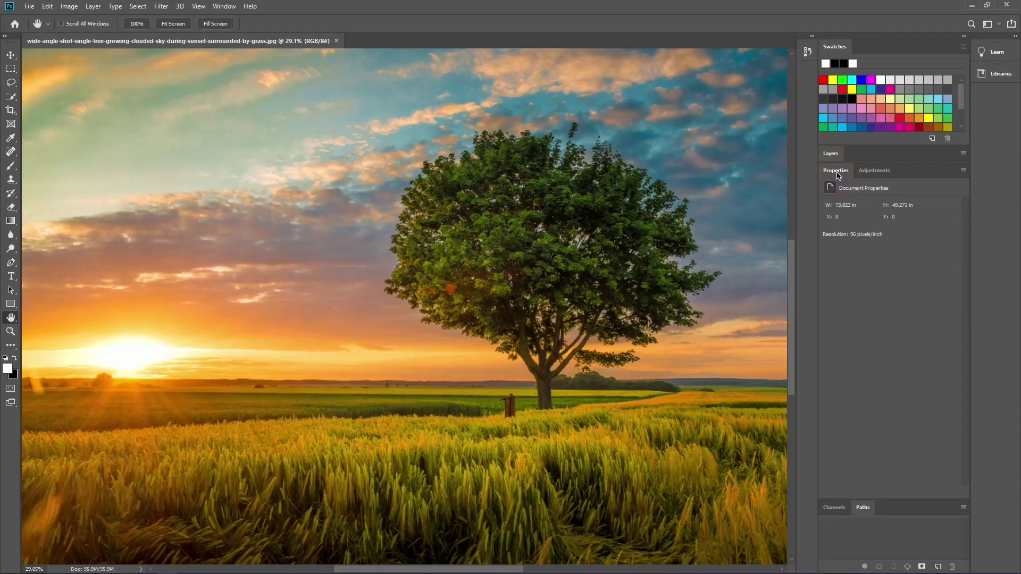
# Minimize the Properties, Channels and Swatches panel groups, and expand the Swatches panel again
pyautogui.doubleClick(837, 173)
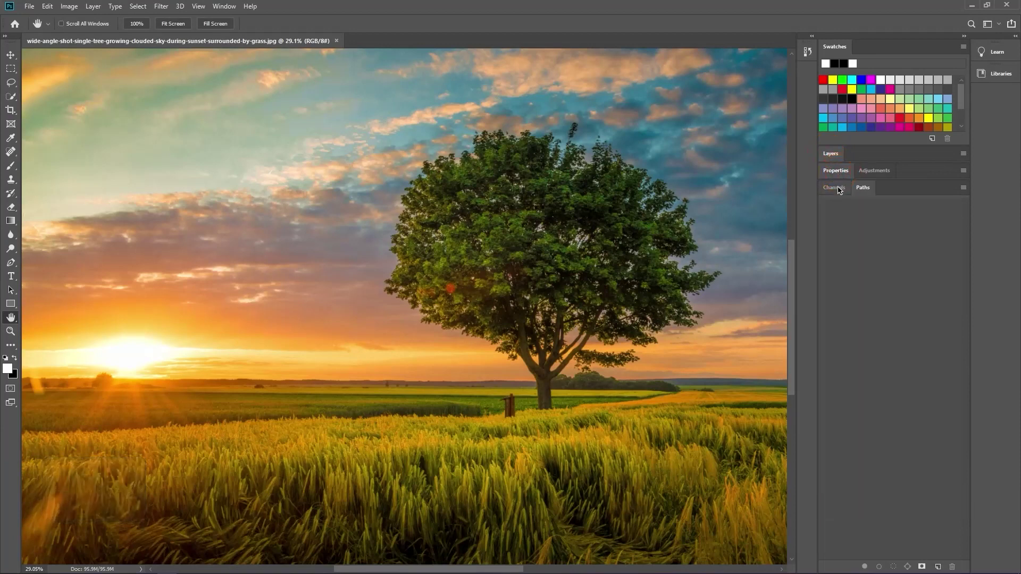
pyautogui.doubleClick(837, 189)
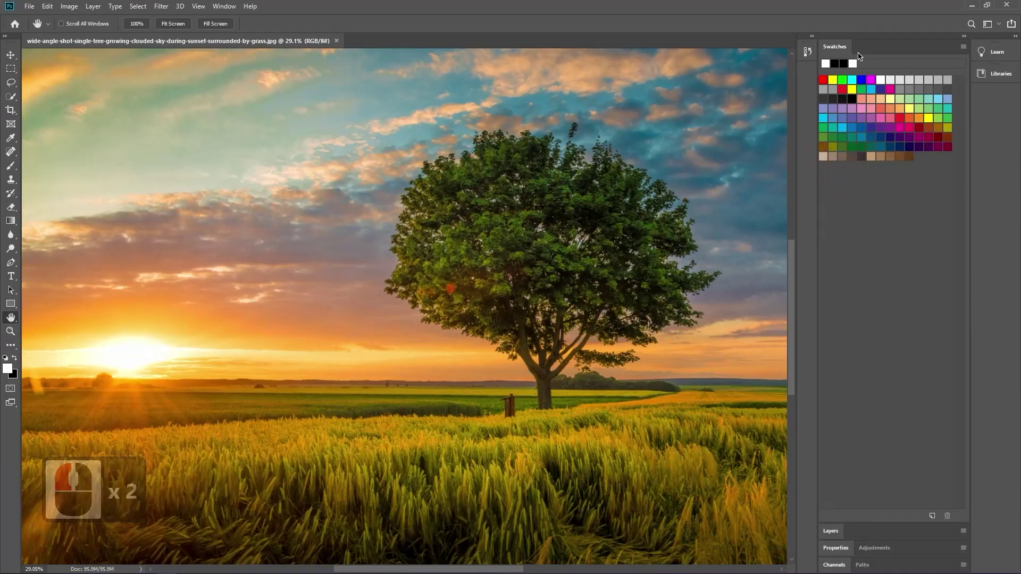
pyautogui.doubleClick(839, 48)
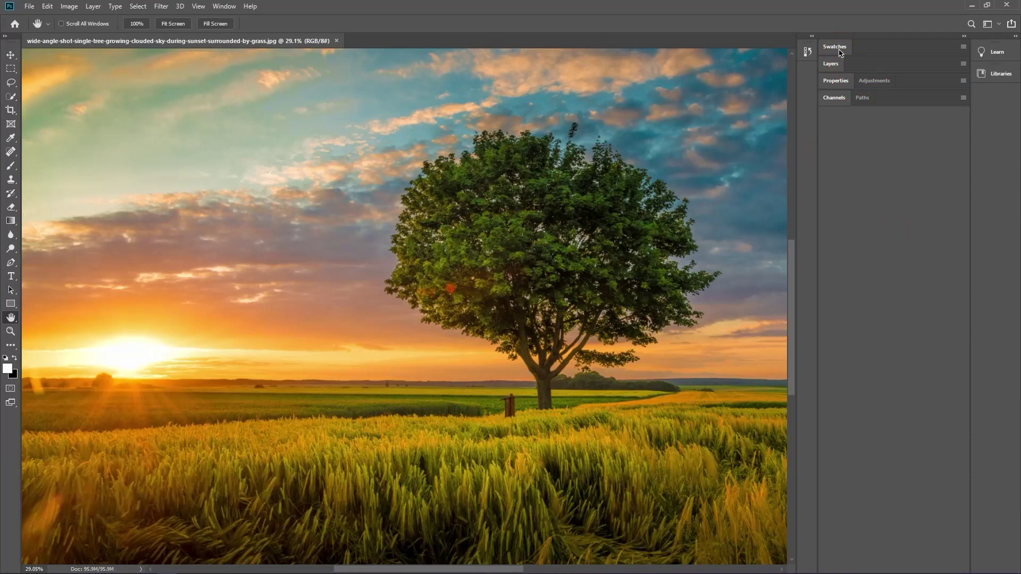
pyautogui.doubleClick(839, 49)
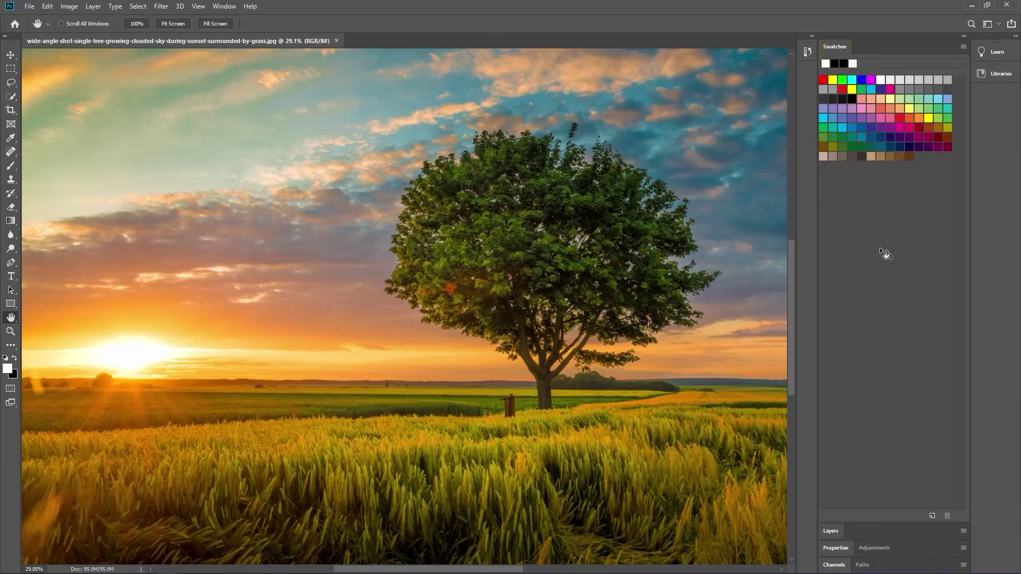
# Hide the Swatches panel and show it again
pyautogui.click(221, 8)
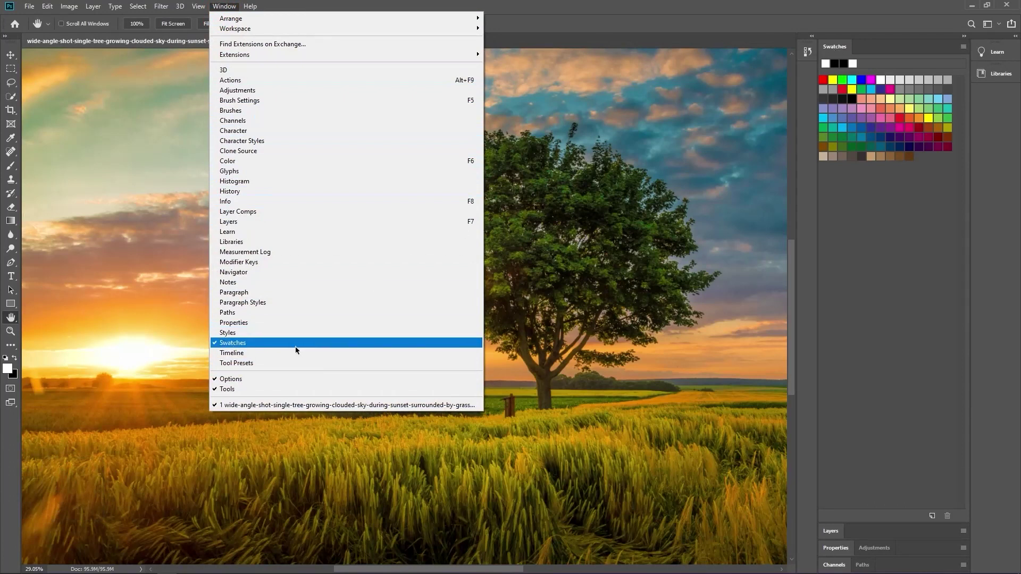
pyautogui.click(253, 344)
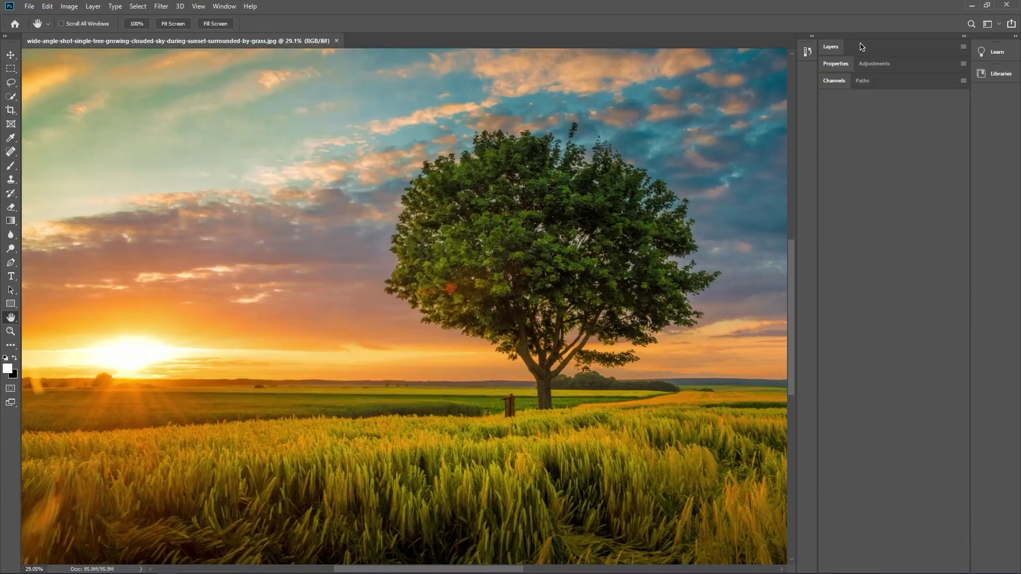
pyautogui.click(224, 7)
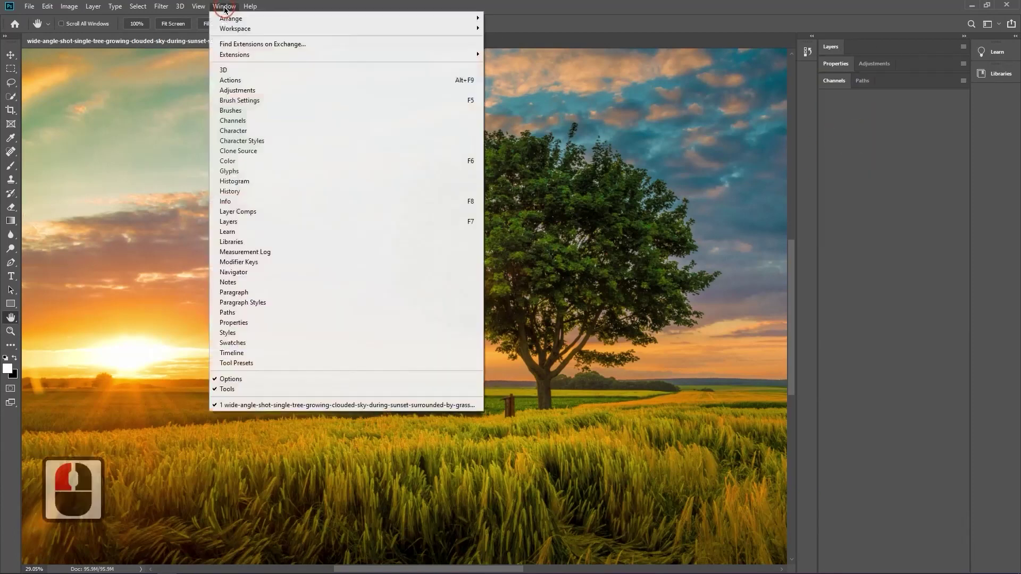
pyautogui.click(261, 344)
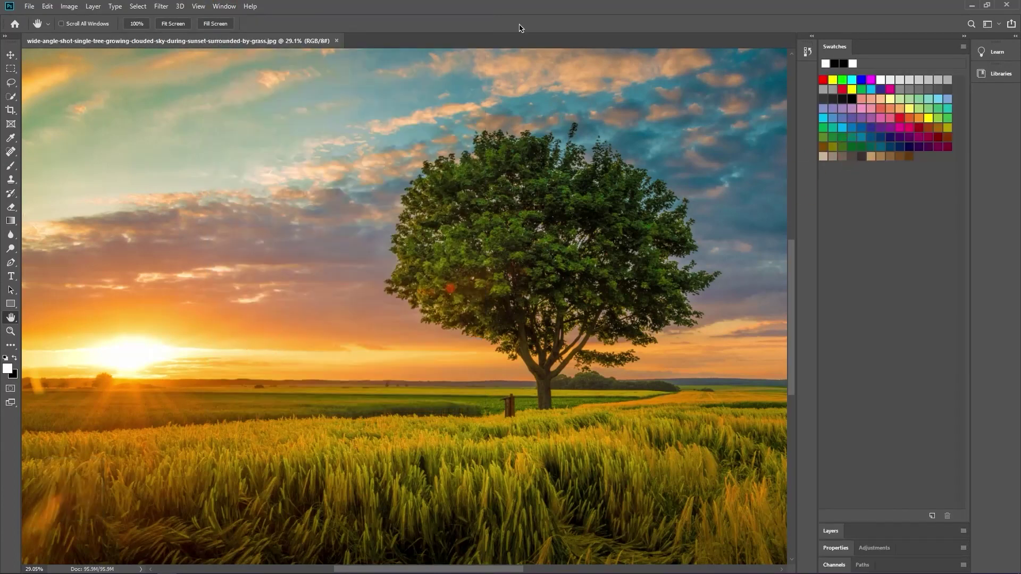
# Show the Color panel and dock it in the same group as Swatches
pyautogui.click(224, 7)
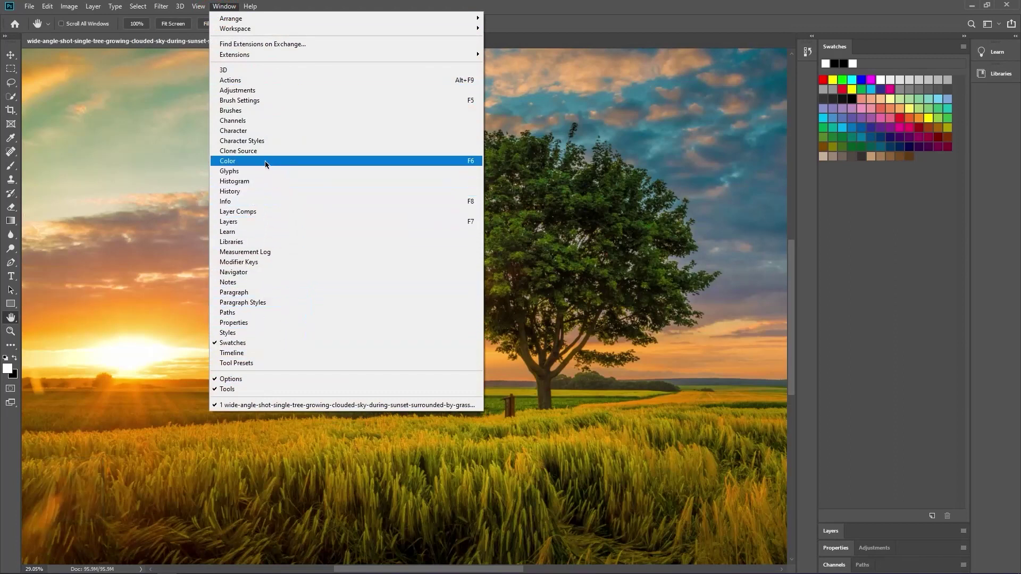
pyautogui.click(458, 164)
pyautogui.moveTo(649, 130); pyautogui.dragTo(684, 174)
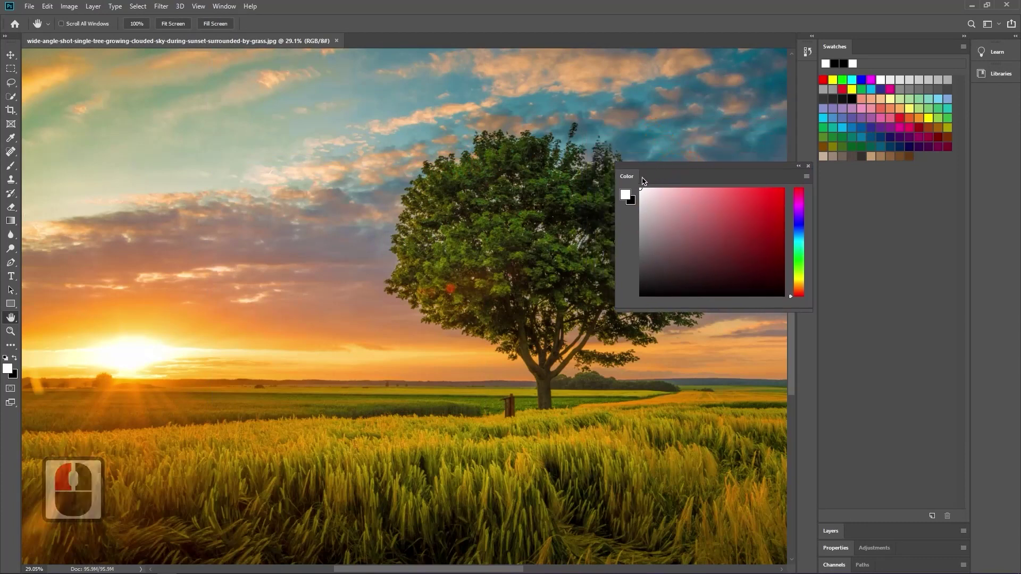
pyautogui.moveTo(630, 181); pyautogui.dragTo(865, 49)
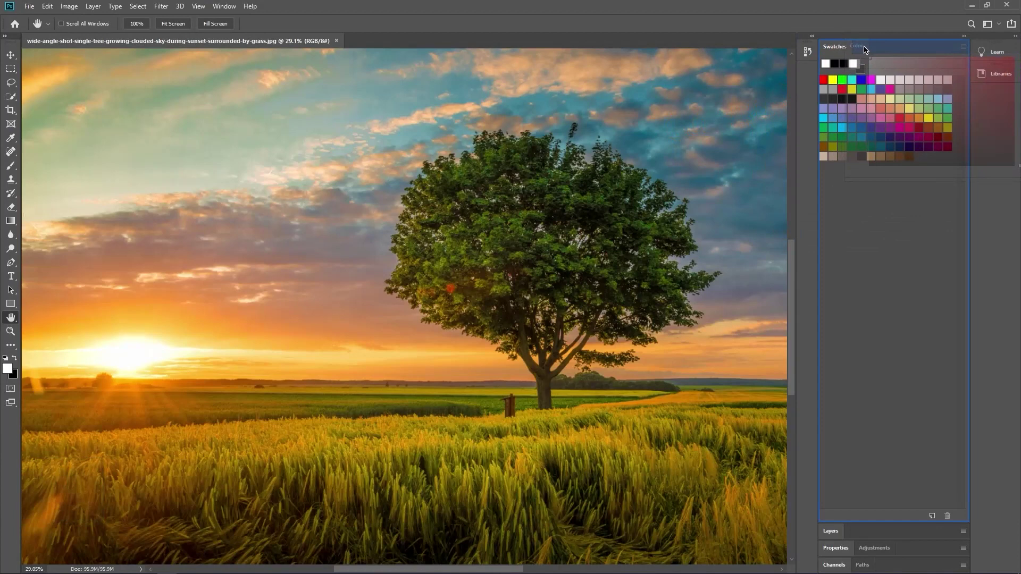
pyautogui.moveTo(865, 50); pyautogui.dragTo(864, 49)
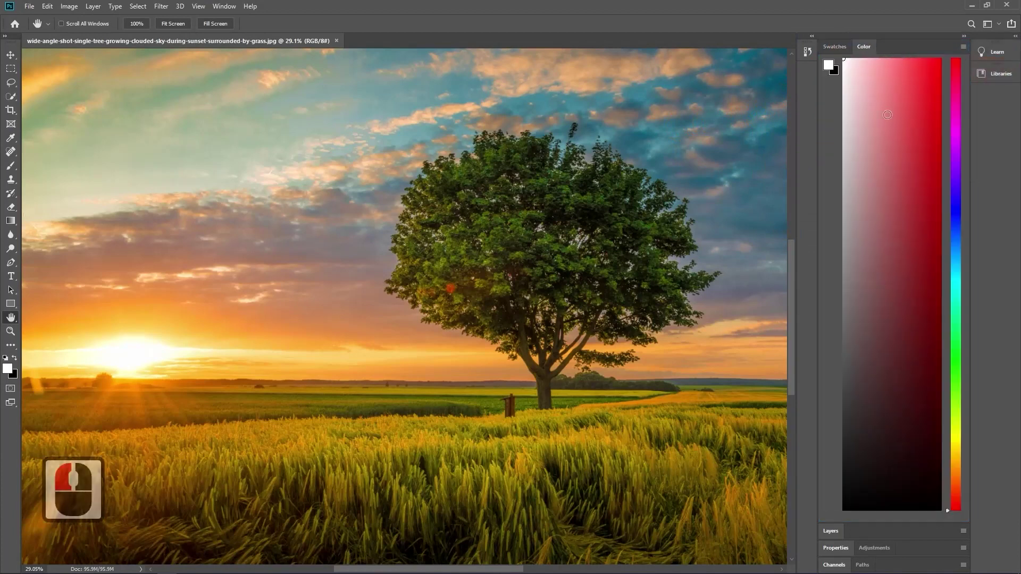
# Expand the Layers panel and enlarge it upward, shortening the Color panel above it
pyautogui.doubleClick(830, 537)
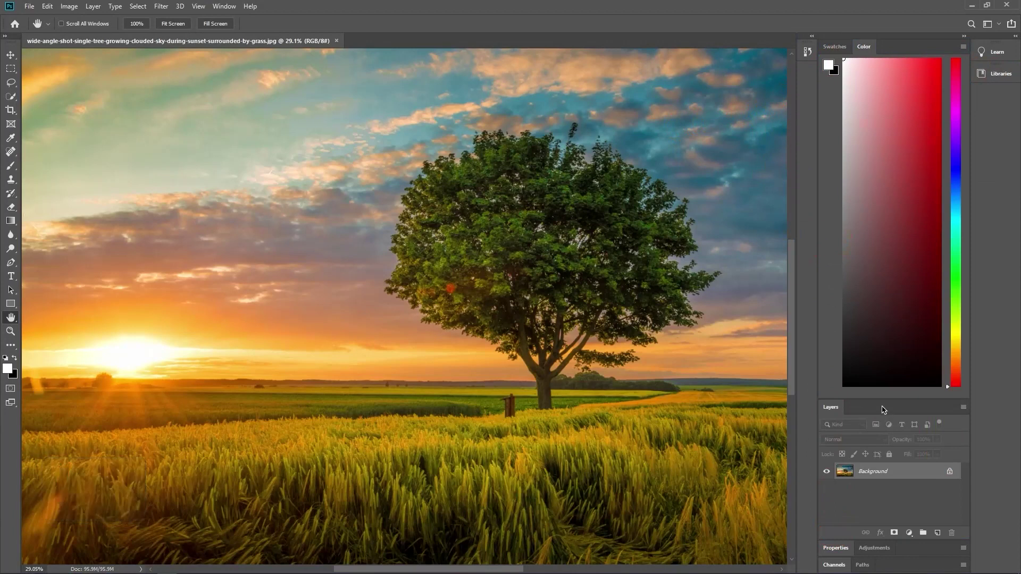
pyautogui.moveTo(883, 399); pyautogui.dragTo(883, 177)
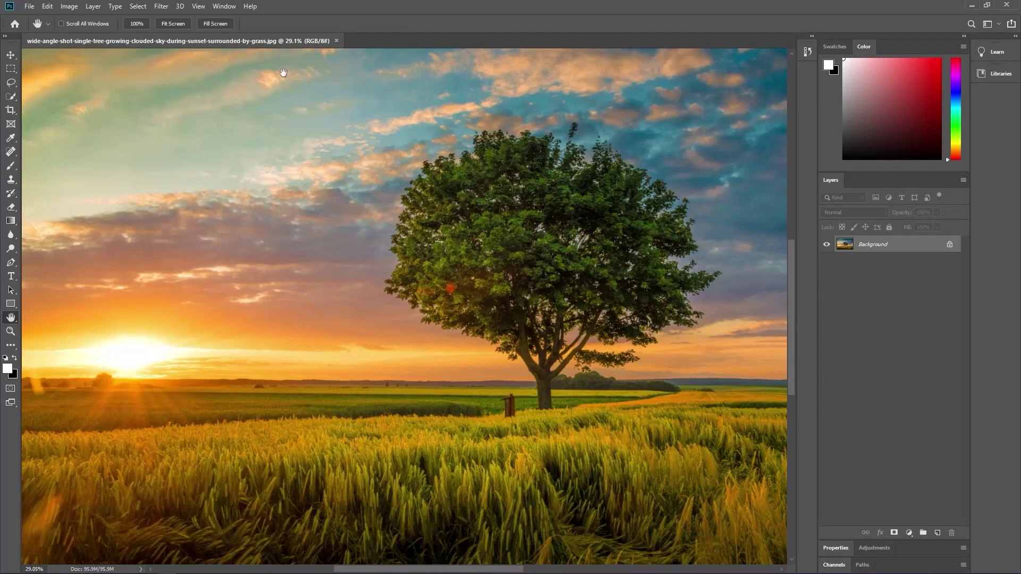
# Show the Paragraph panel, and bring first Swatches and finally Color to the front of their shared group
pyautogui.click(224, 8)
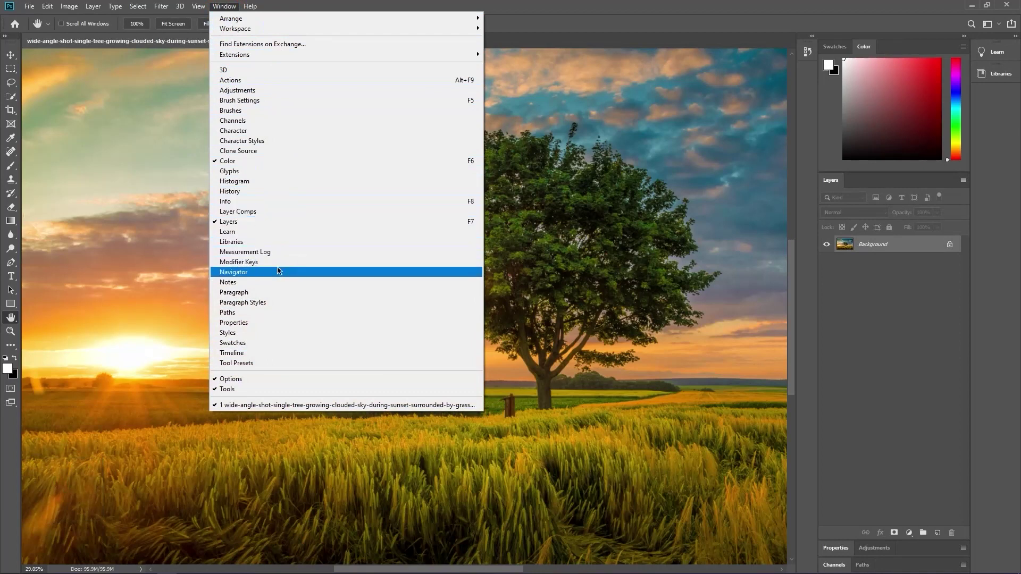
pyautogui.click(275, 294)
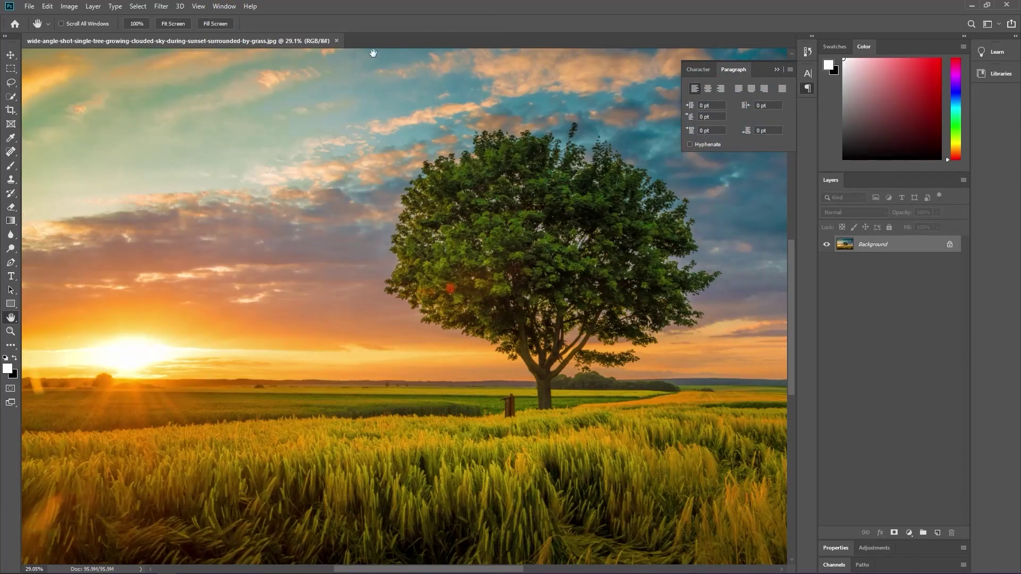
pyautogui.click(223, 6)
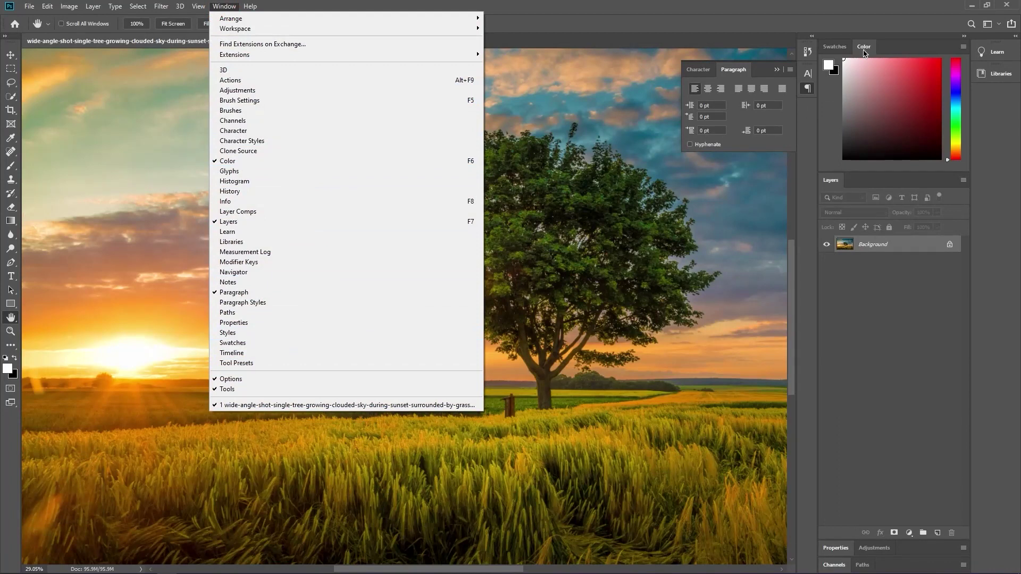
pyautogui.click(290, 345)
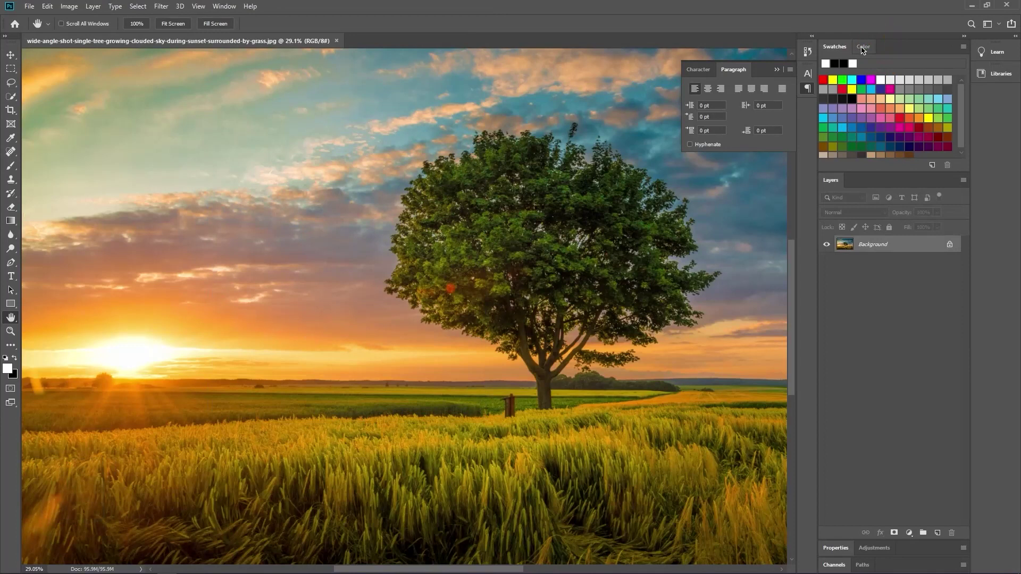
pyautogui.click(224, 7)
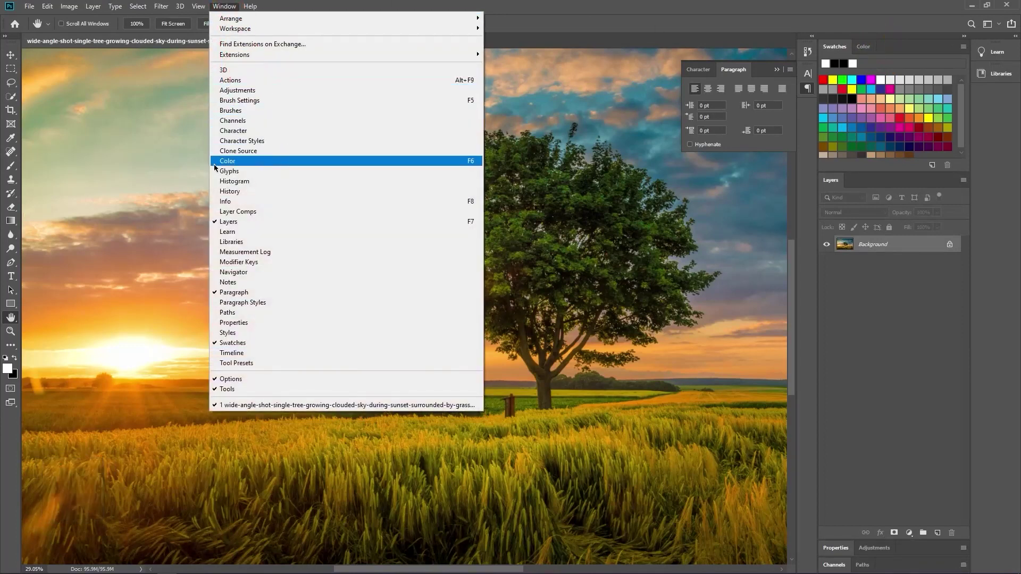
pyautogui.click(346, 161)
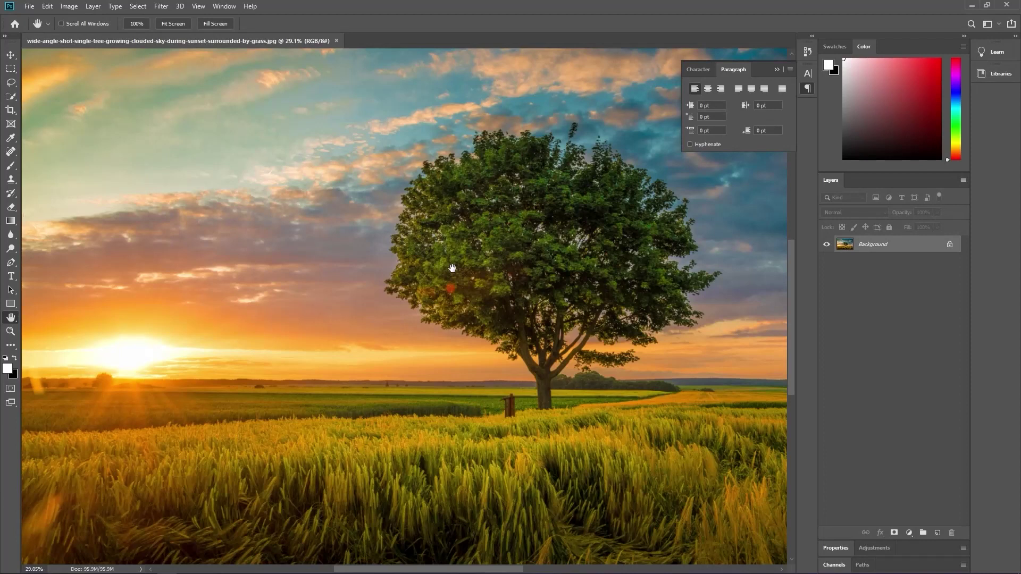
# Hide all panels and temporarily reveal the docked ones from the screen edge, switching to Swatches and back to Color
pyautogui.press('Tab')
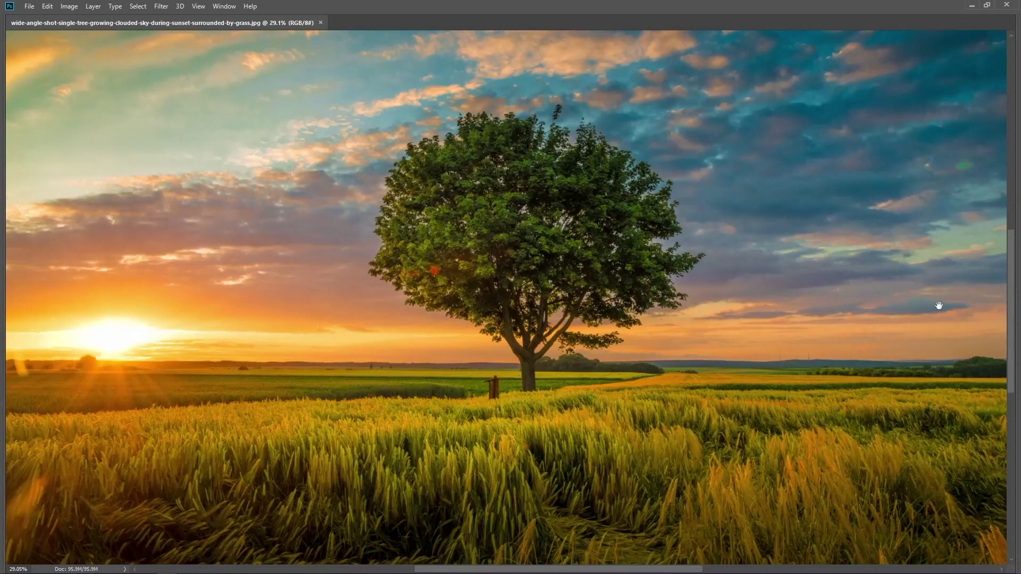
pyautogui.moveTo(1019, 299)
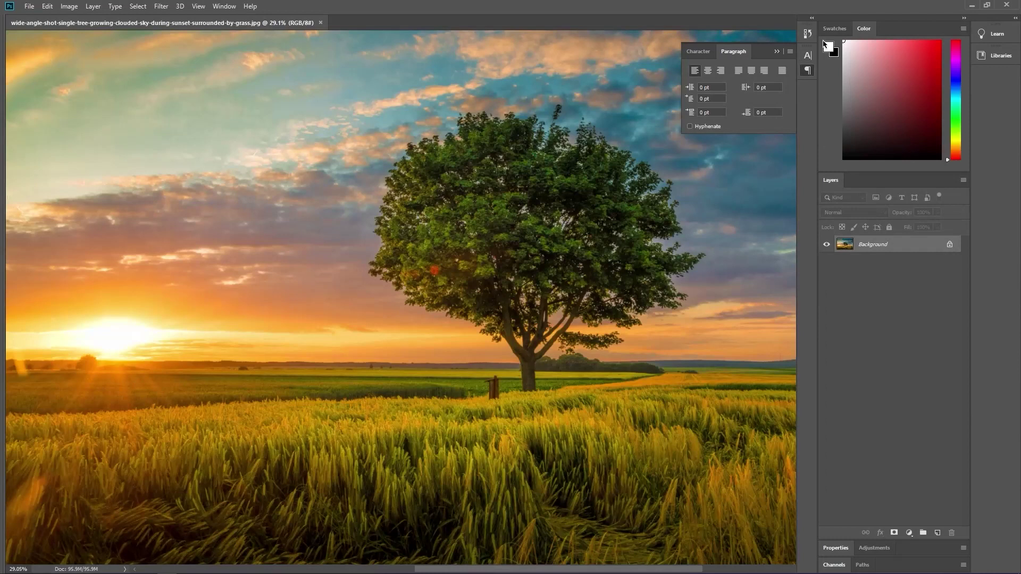
pyautogui.click(834, 29)
pyautogui.click(857, 32)
pyautogui.press('Tab')
pyautogui.click(685, 301)
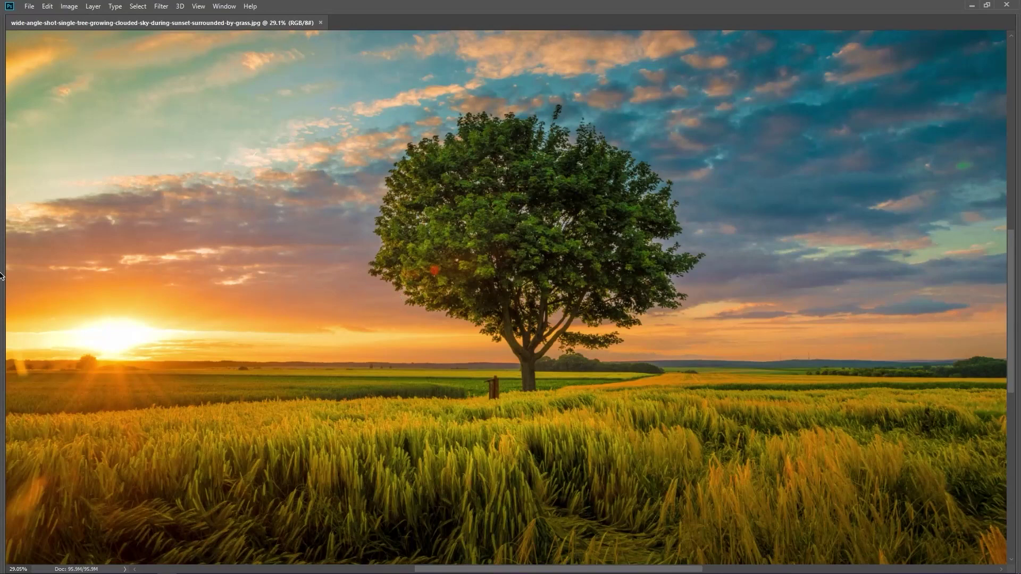
# Reveal the hidden tools from the screen edge, choose the Crop tool, and restore all panels
pyautogui.moveTo(1, 275)
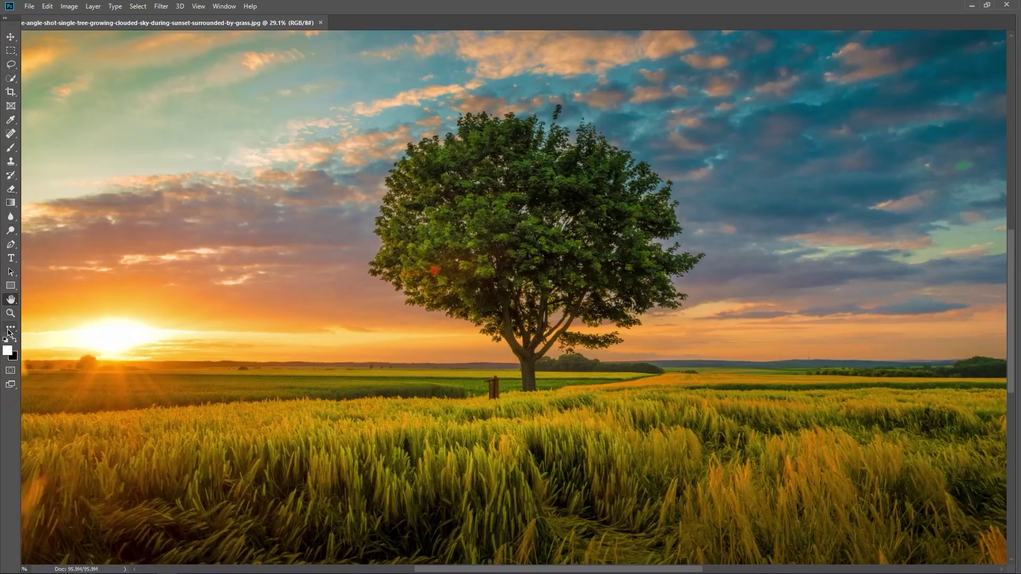
pyautogui.moveTo(11, 92); pyautogui.dragTo(104, 97)
pyautogui.click(102, 95)
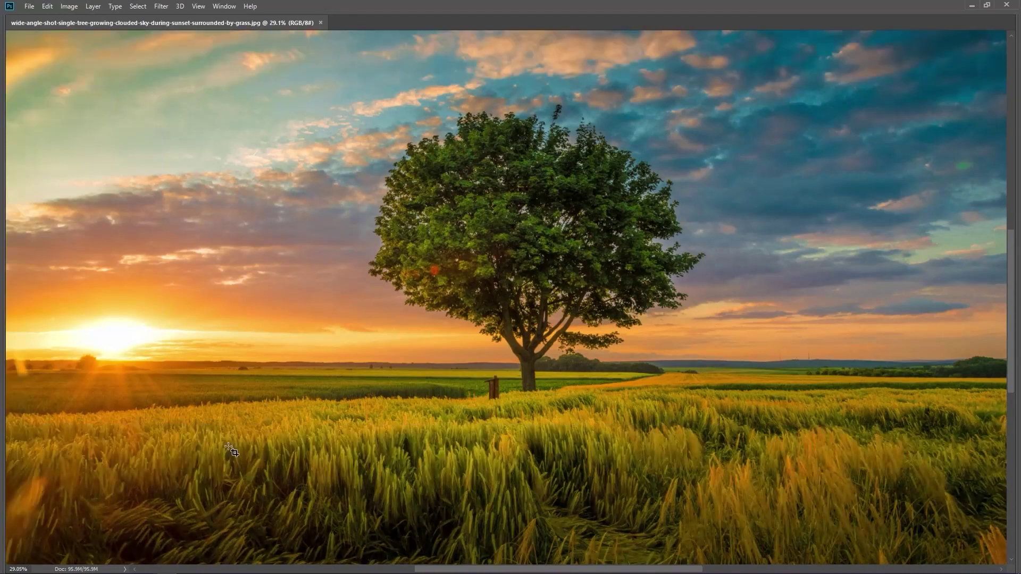
pyautogui.press('Tab')
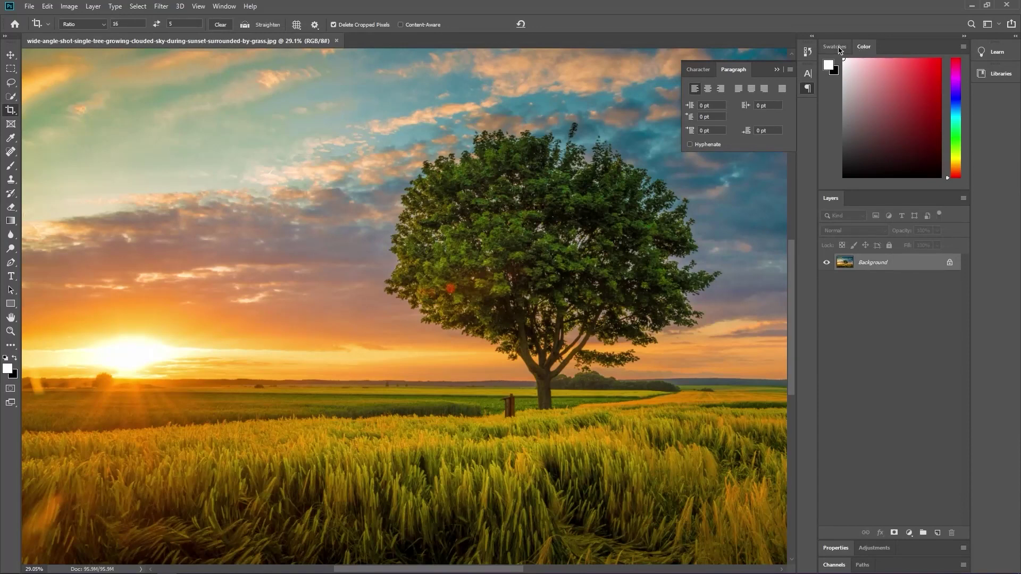
# Close the Swatches/Color, Properties/Adjustments and Channels/Paths tab groups, keeping only Layers in that dock
pyautogui.rightClick(862, 50)
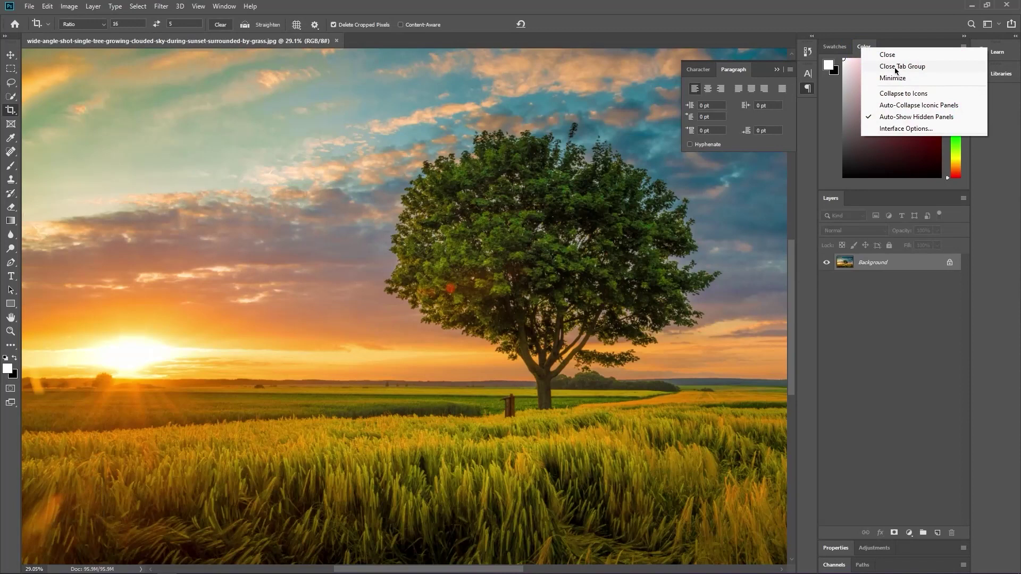
pyautogui.click(895, 67)
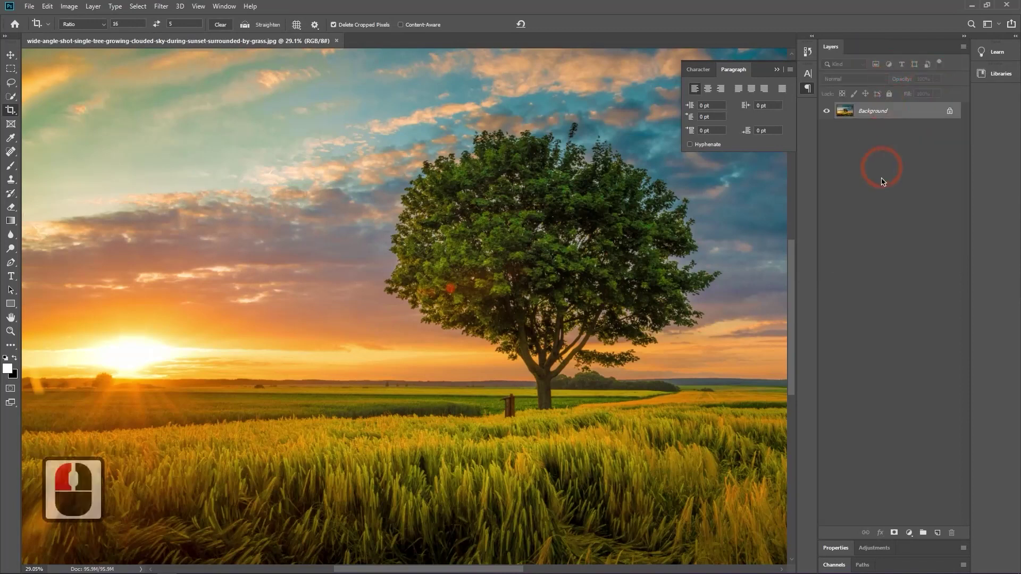
pyautogui.rightClick(872, 548)
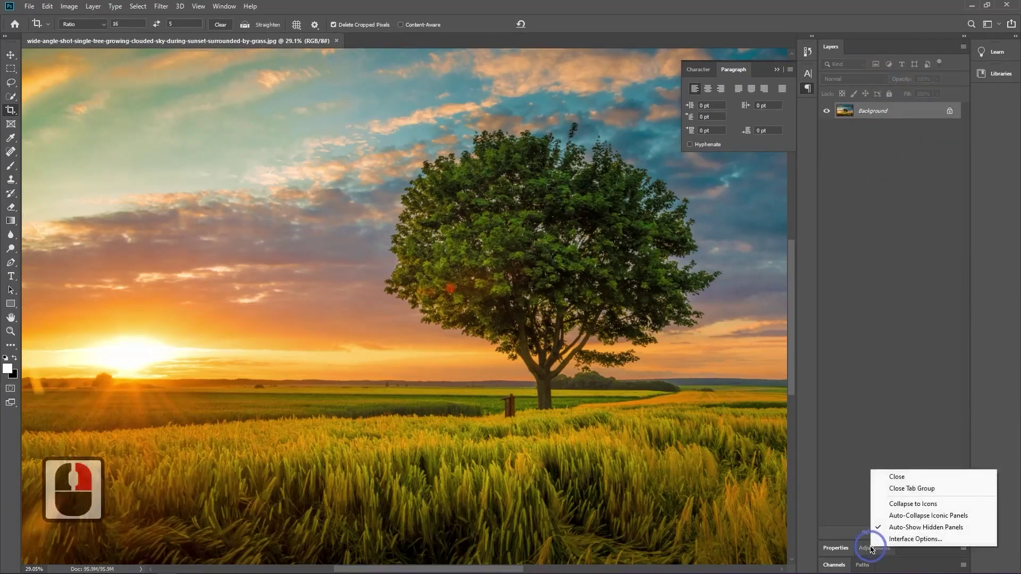
pyautogui.click(902, 493)
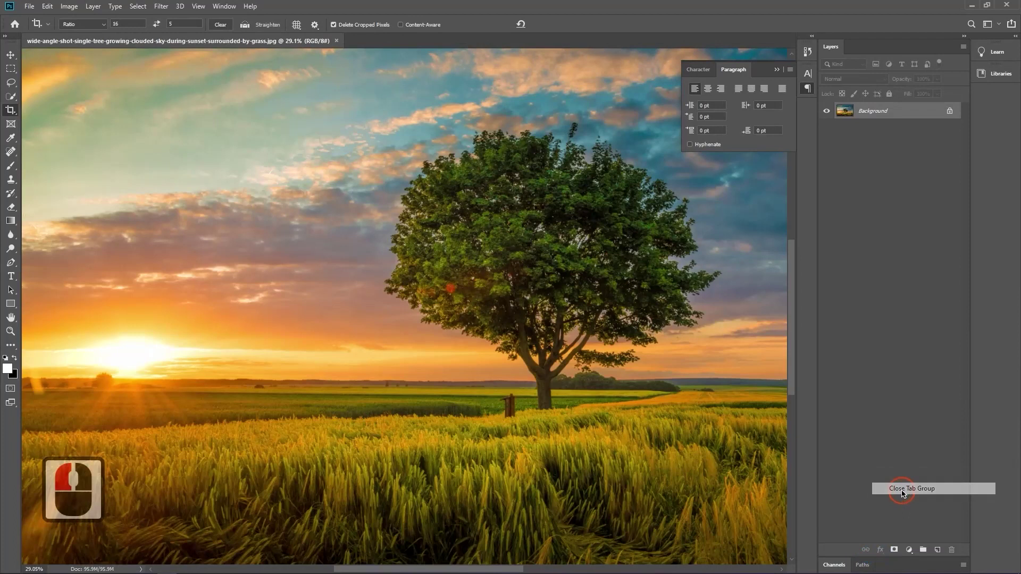
pyautogui.rightClick(871, 565)
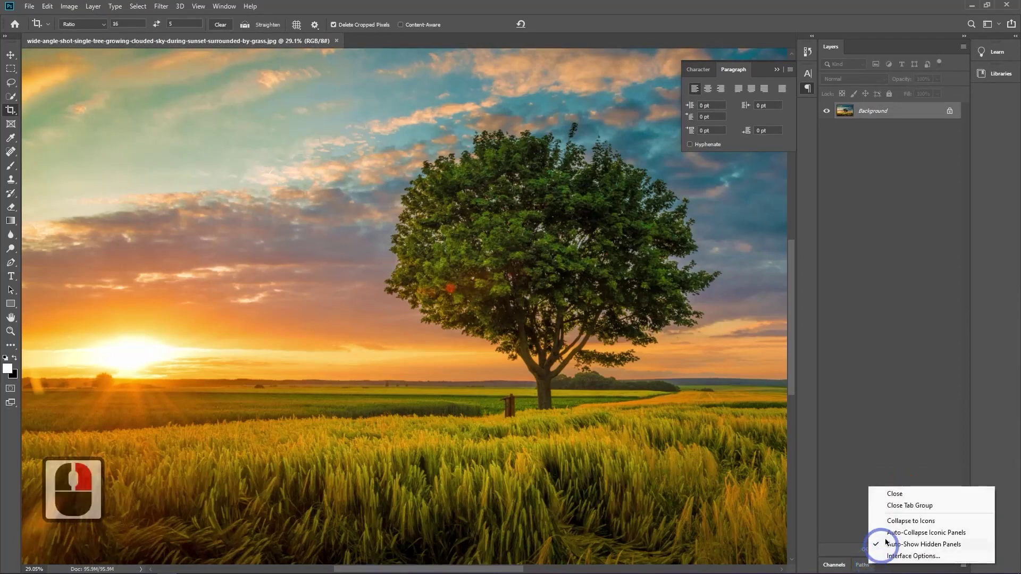
pyautogui.click(902, 510)
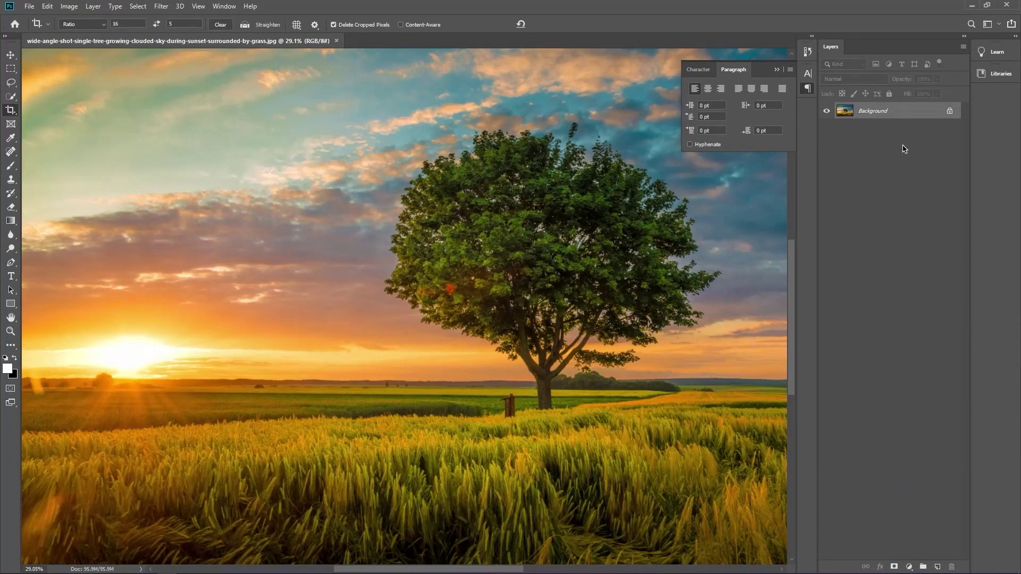
# Reset the Essentials workspace to its default panel layout
pyautogui.click(988, 25)
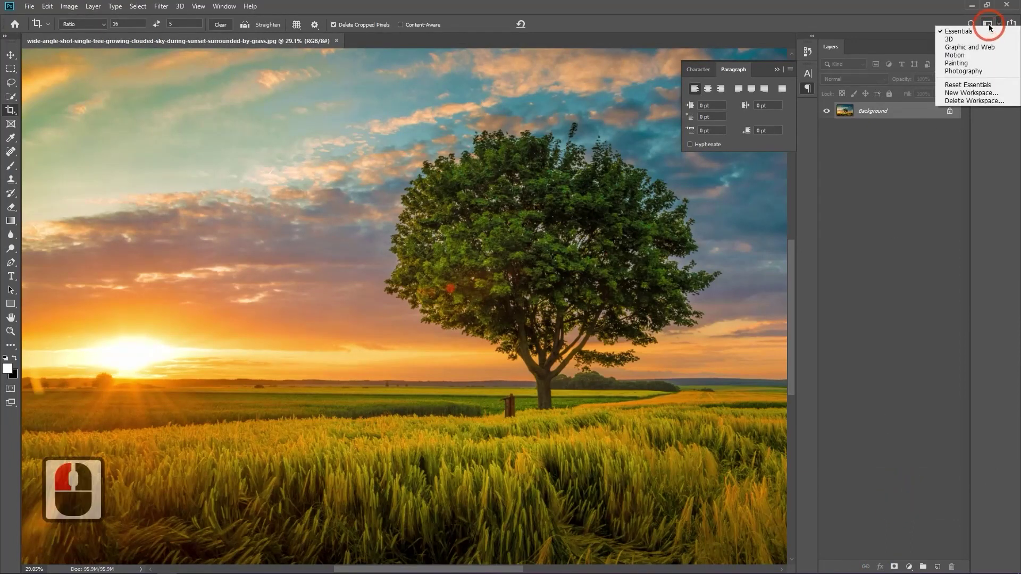
pyautogui.click(968, 84)
pyautogui.click(223, 6)
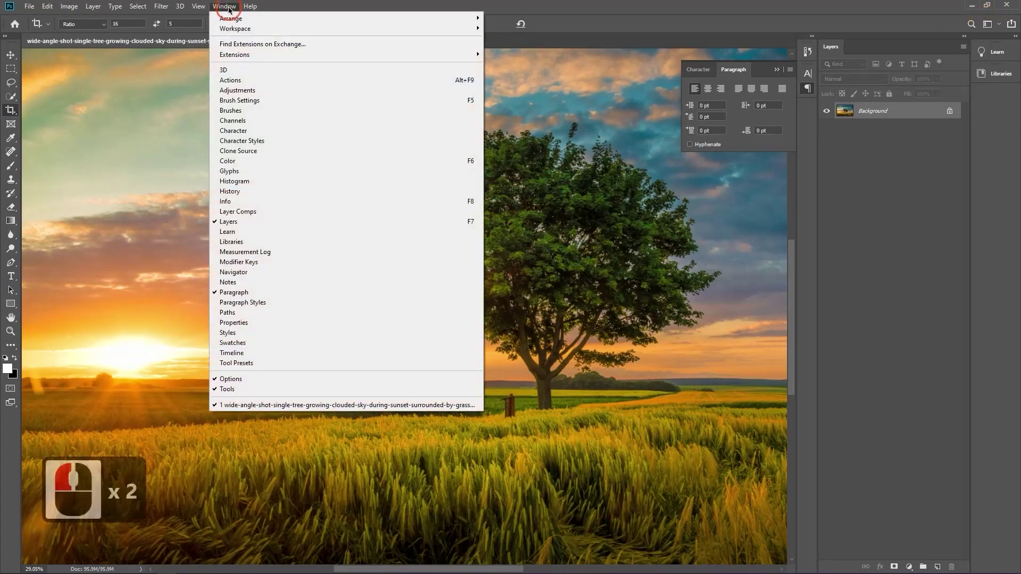
pyautogui.moveTo(254, 30)
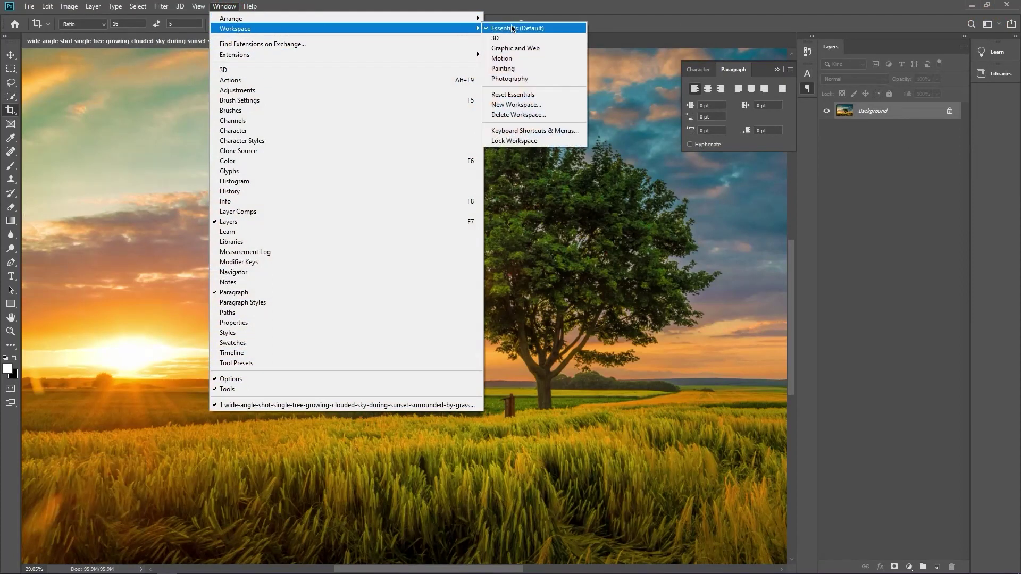
pyautogui.click(519, 94)
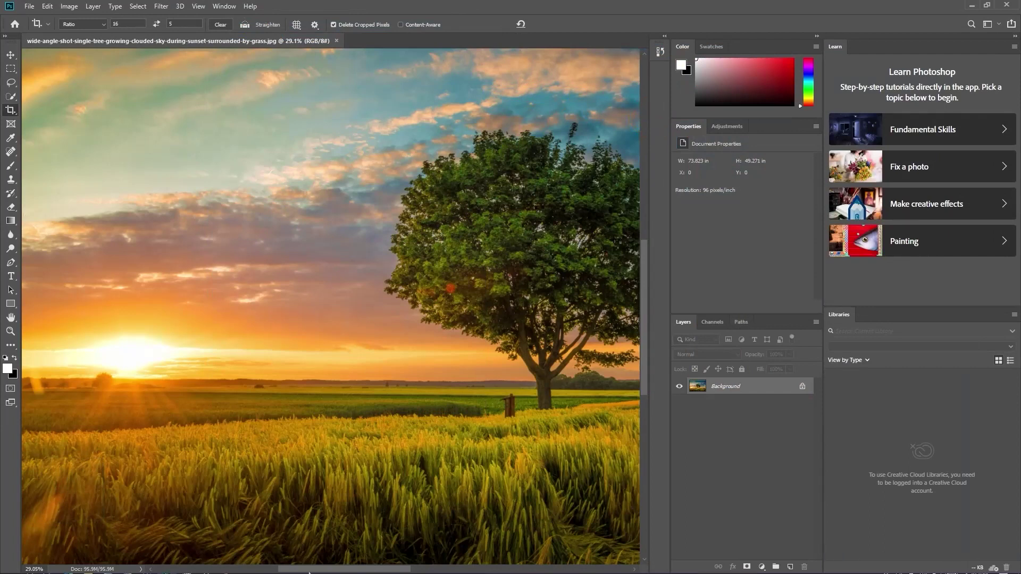
# Switch to the other Photoshop window, where 1.jpg is open
pyautogui.click(276, 568)
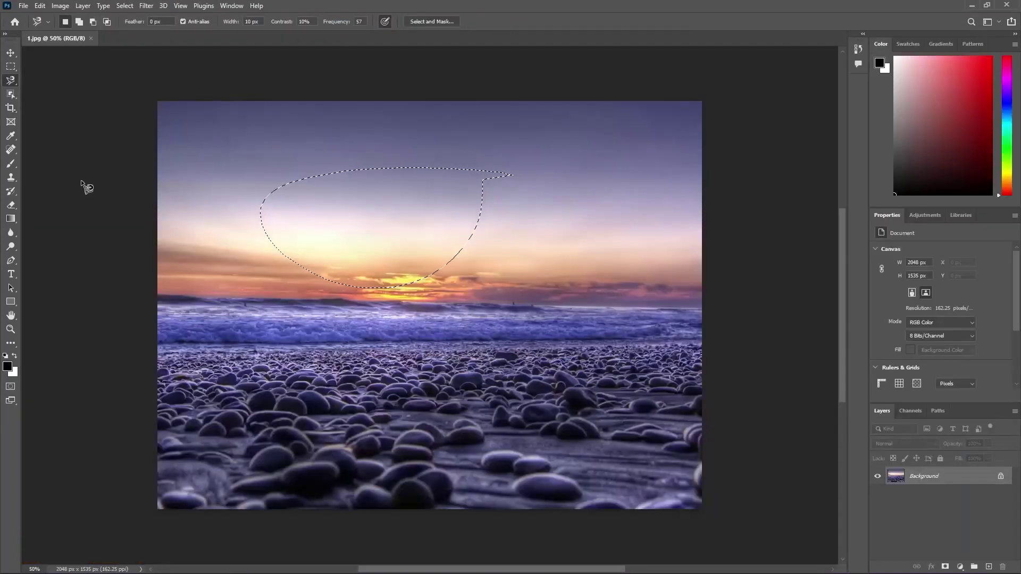